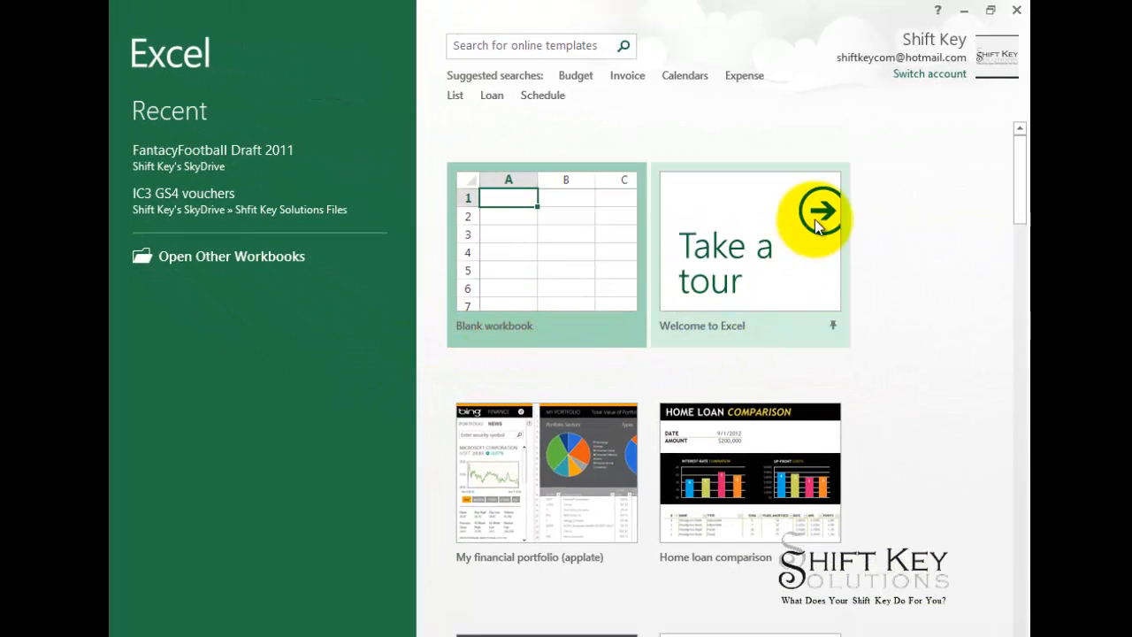
Look through the offered workbook templates and open the Welcome to Excel tour at its Flash Fill lesson.
{"action": "scroll", "coordinate": [920, 390], "scroll_direction": "down", "scroll_amount": 3}
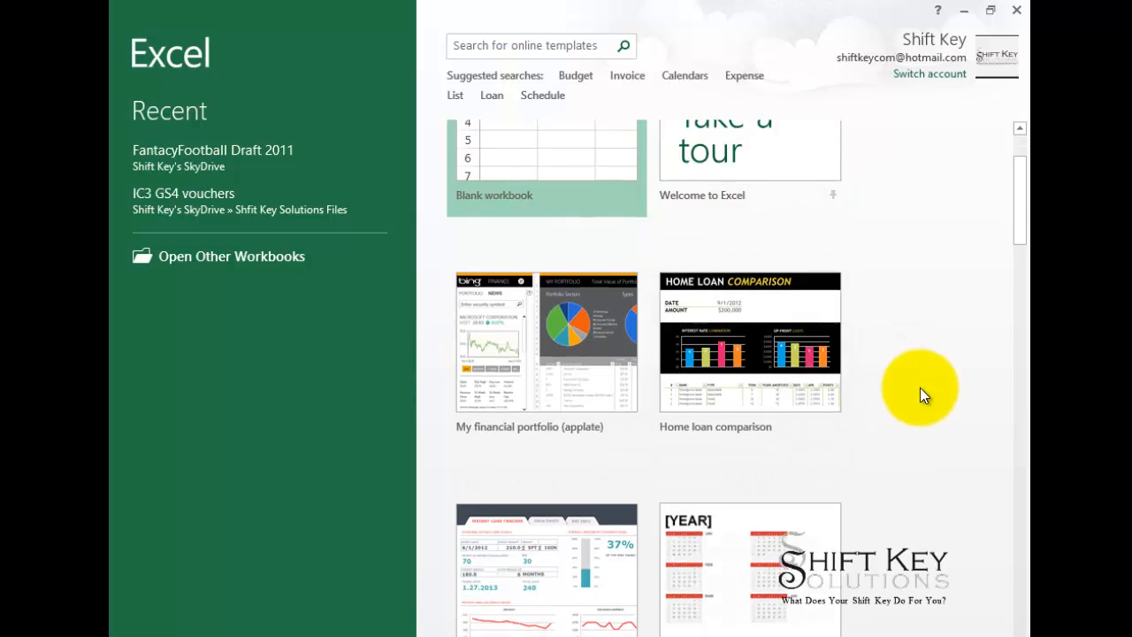
{"action": "scroll", "coordinate": [898, 369], "scroll_direction": "down", "scroll_amount": 5}
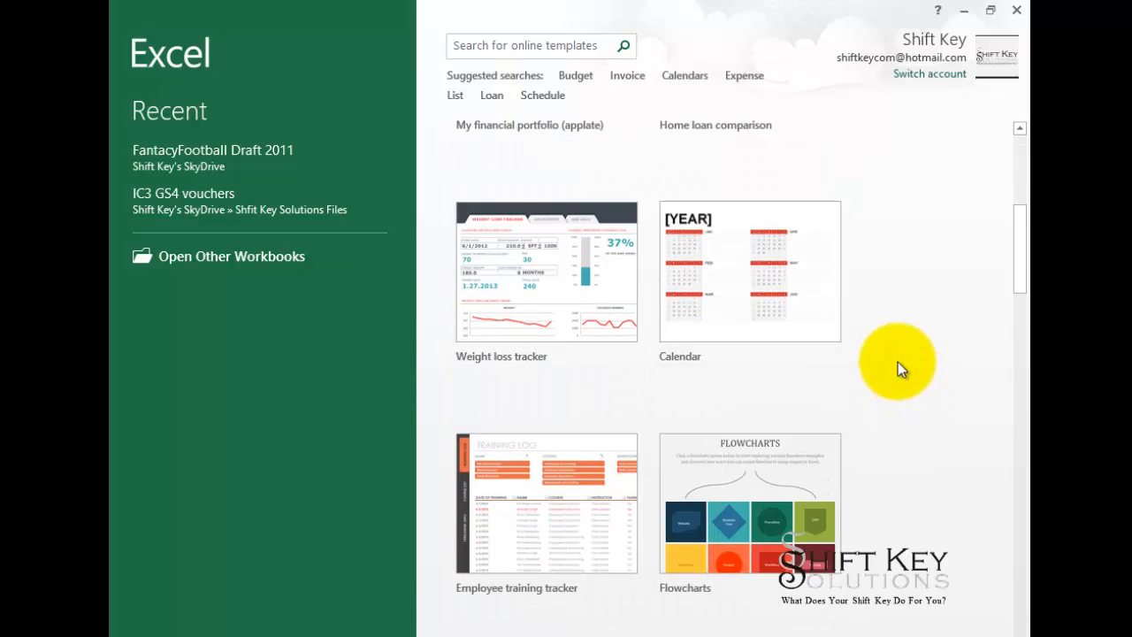
{"action": "scroll", "coordinate": [898, 368], "scroll_direction": "down", "scroll_amount": 3}
{"action": "scroll", "coordinate": [878, 469], "scroll_direction": "down", "scroll_amount": 7}
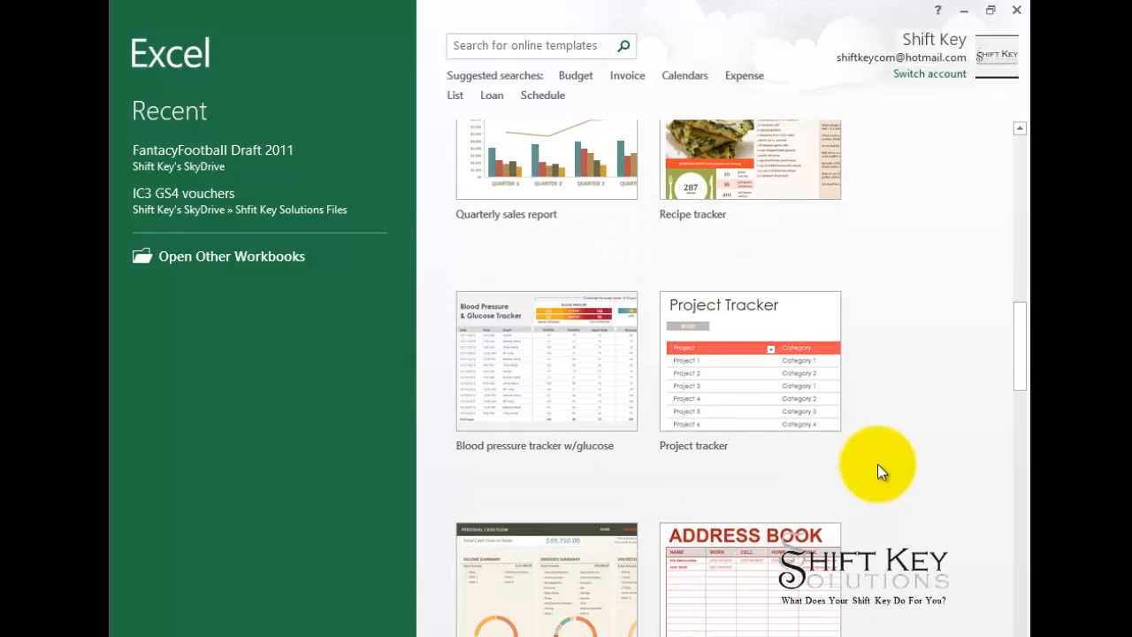
{"action": "scroll", "coordinate": [877, 463], "scroll_direction": "down", "scroll_amount": 1}
{"action": "scroll", "coordinate": [878, 463], "scroll_direction": "up", "scroll_amount": 5}
{"action": "scroll", "coordinate": [877, 463], "scroll_direction": "up", "scroll_amount": 10}
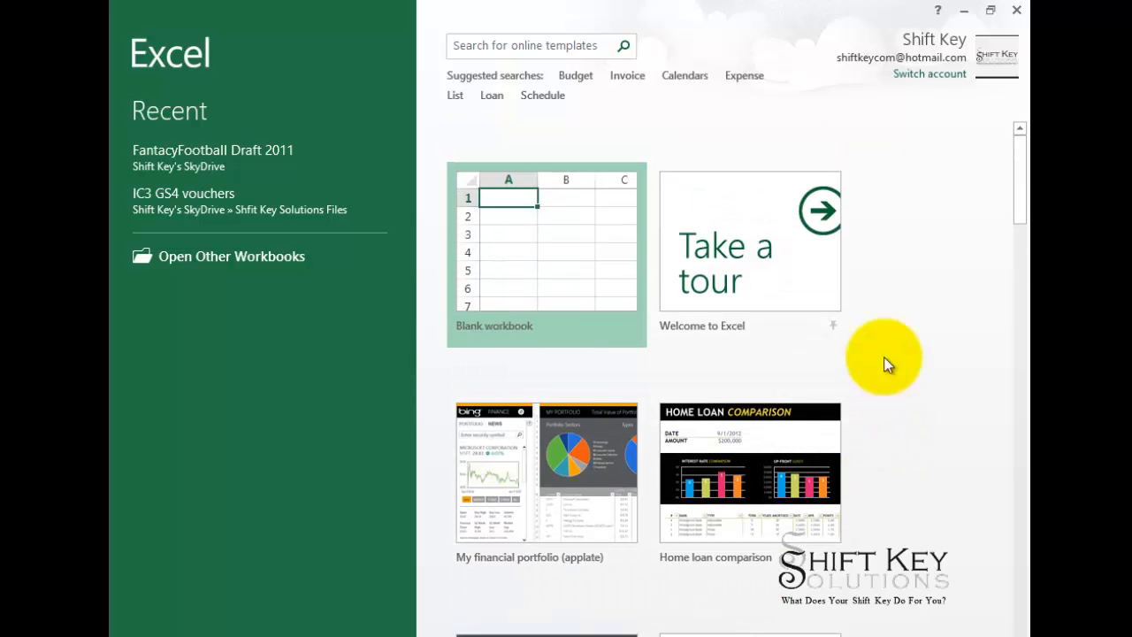
{"action": "left_click", "coordinate": [741, 249]}
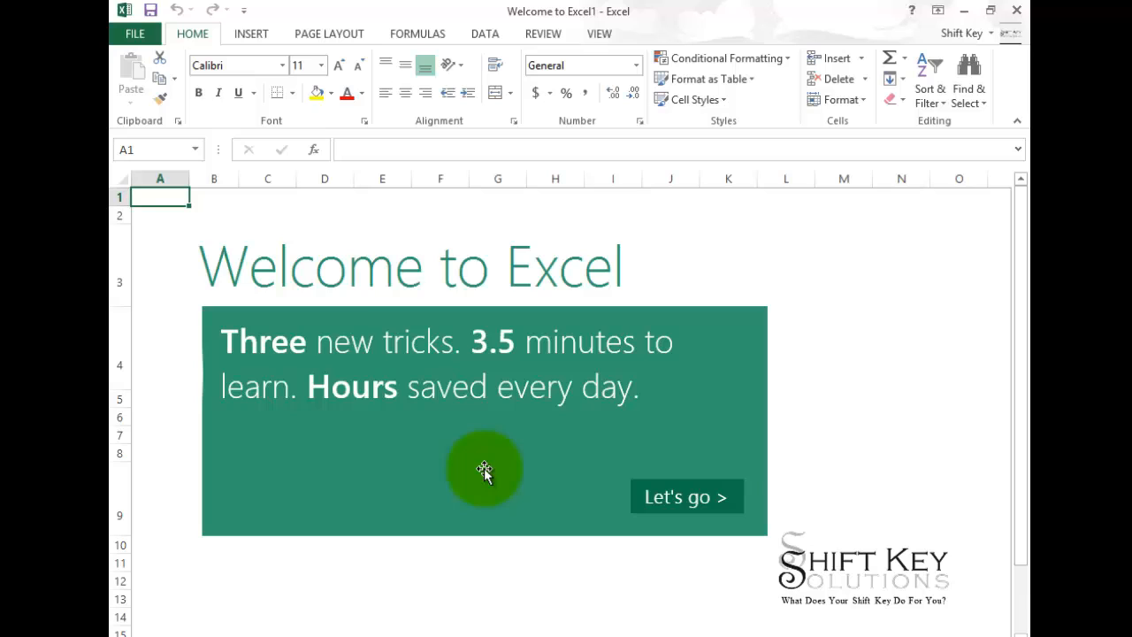
{"action": "left_click", "coordinate": [710, 499]}
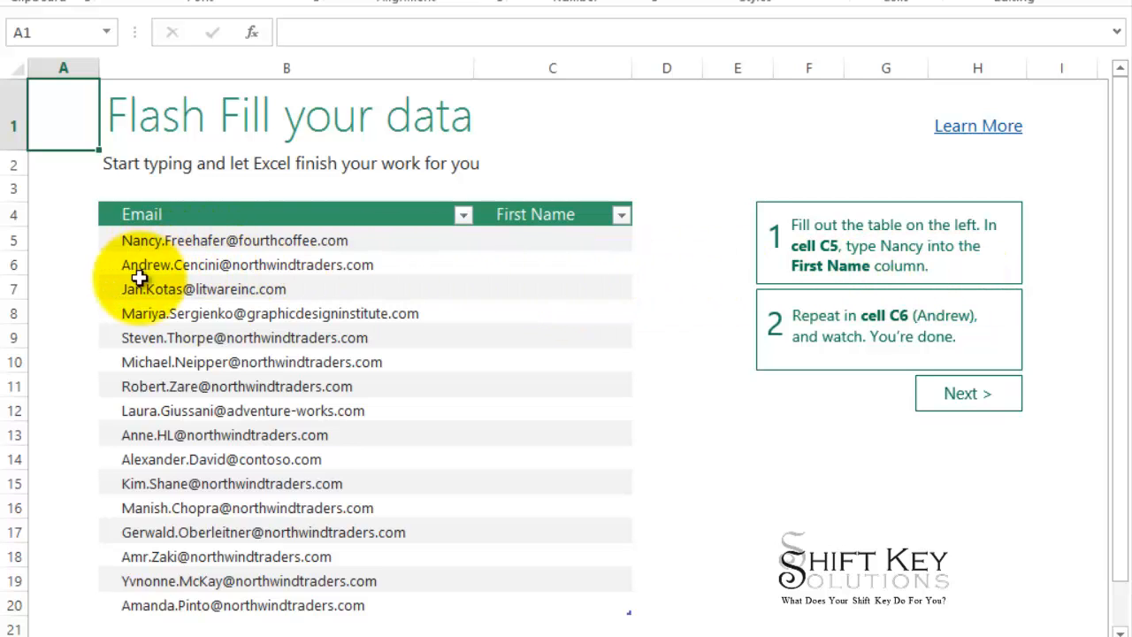
Enter the last names from the first two e-mail addresses in C5 and C6 and accept the Flash Fill suggestions.
{"action": "left_click", "coordinate": [519, 241]}
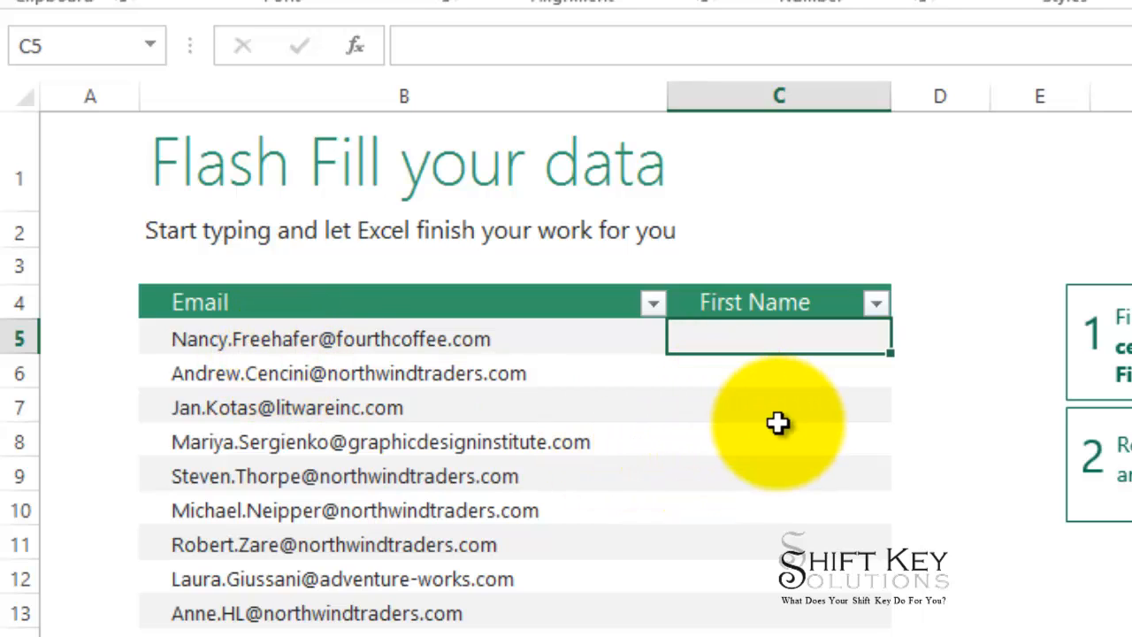
{"action": "type", "text": "Freehafer"}
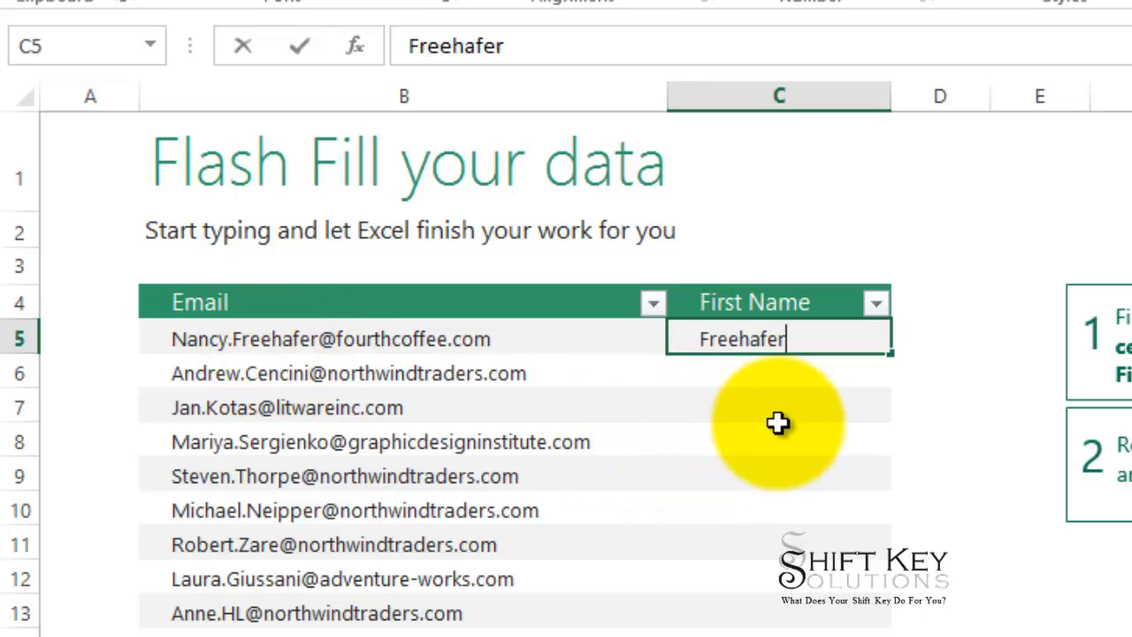
{"action": "key", "text": "Return"}
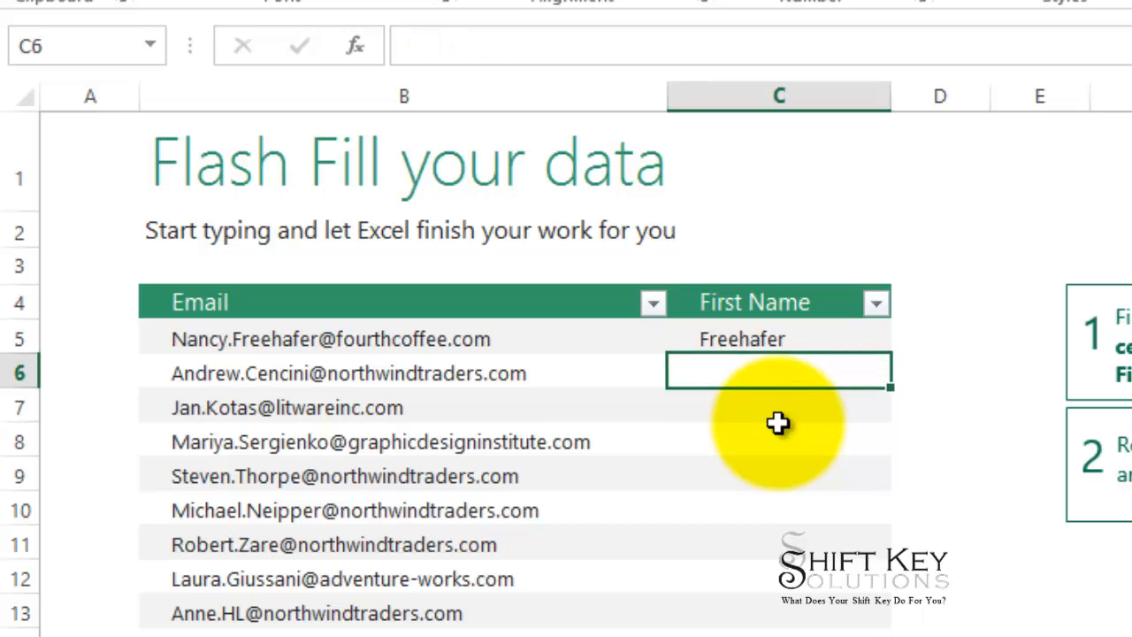
{"action": "type", "text": "Cencini"}
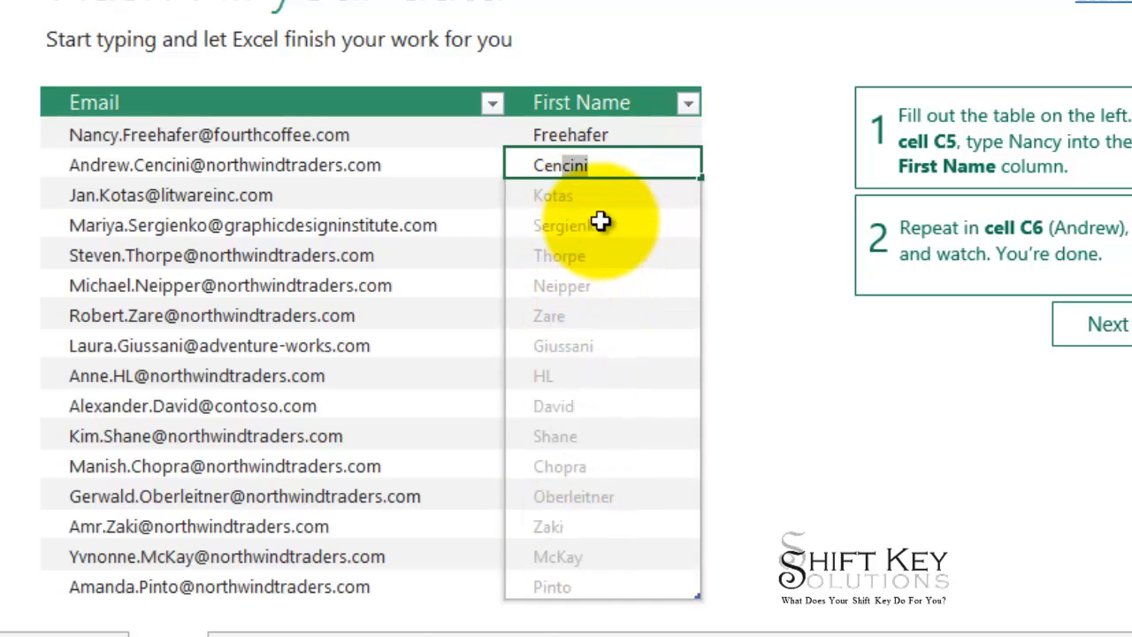
{"action": "key", "text": "Return"}
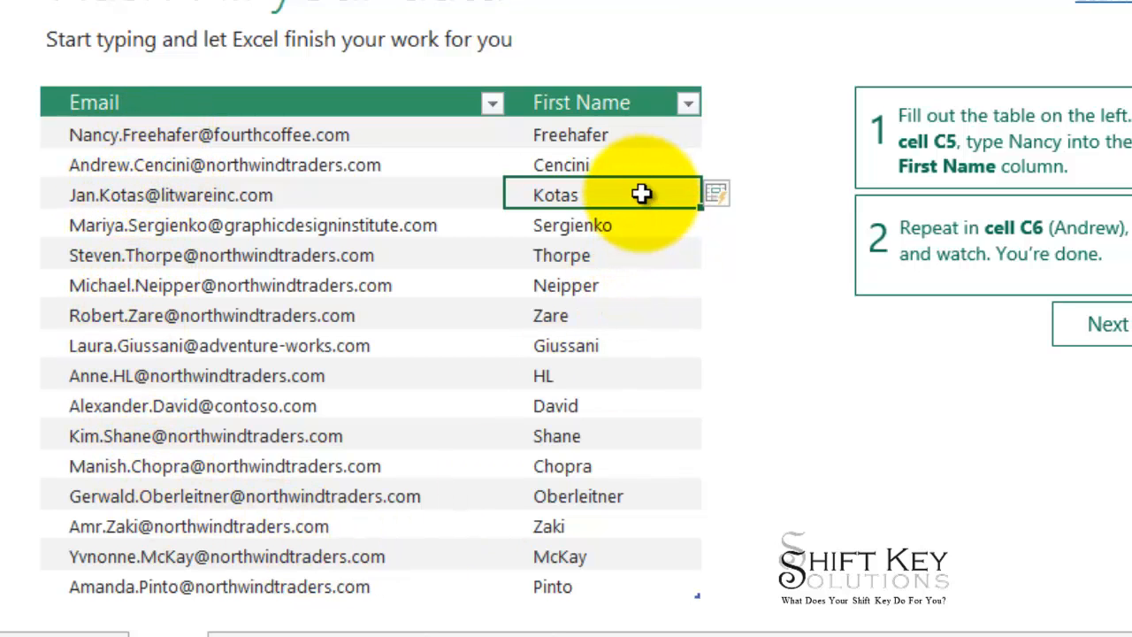
Undo the Flash Fill and both entries in the First Name column.
{"action": "key", "text": "ctrl+z"}
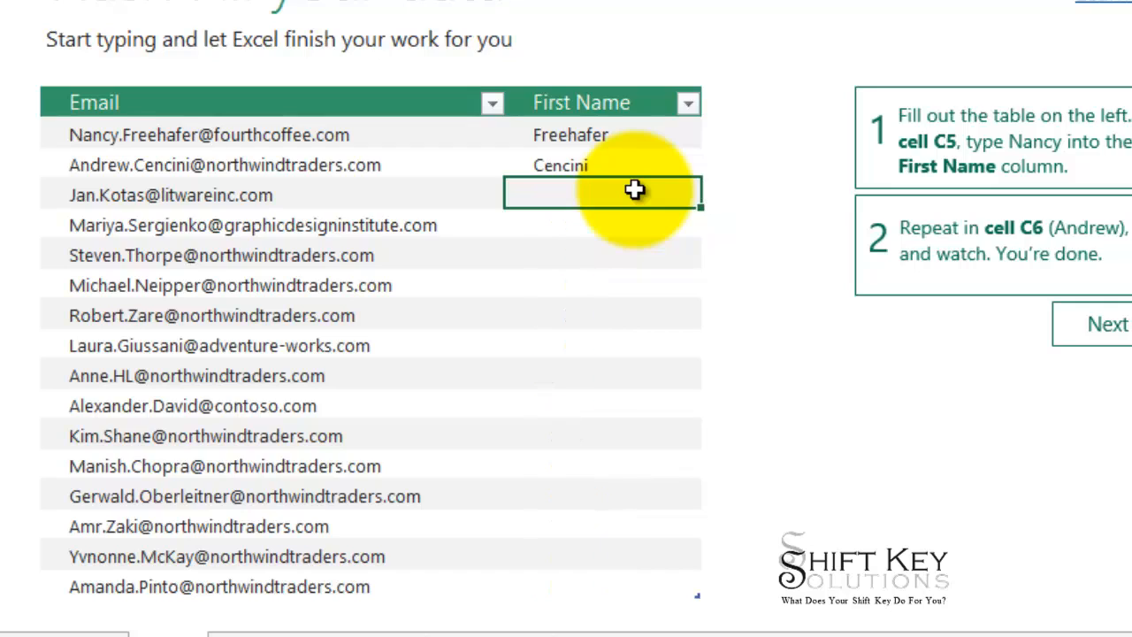
{"action": "key", "text": "ctrl+z"}
{"action": "key", "text": "ctrl+z"}
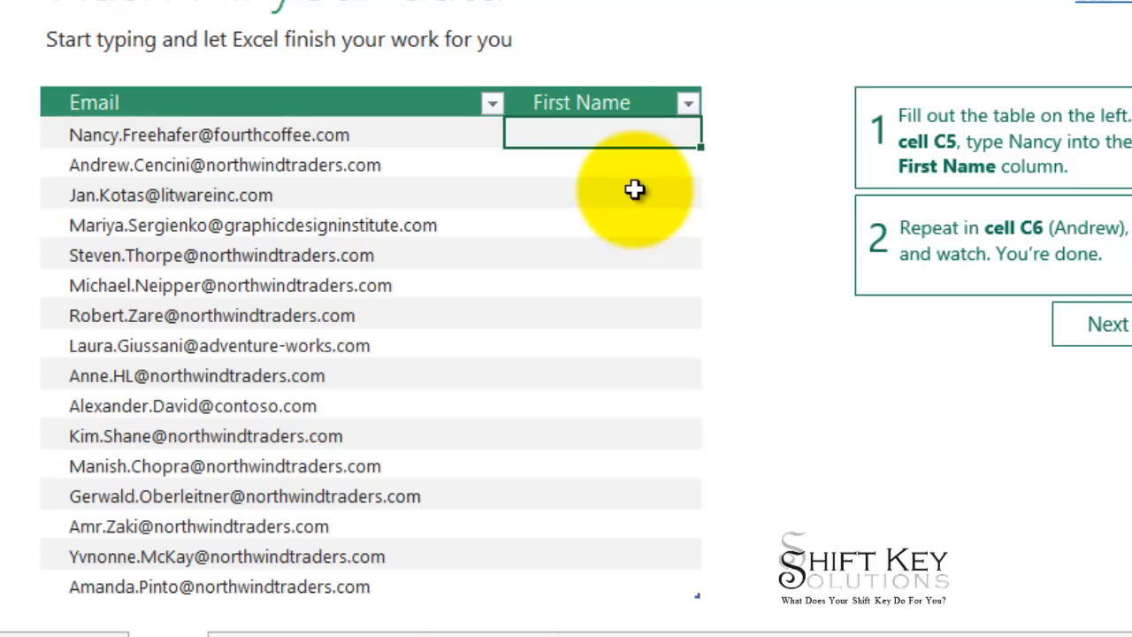
Enter fourthcoffe in C5 and northwindtra in C6, and accept the Flash Fill suggestions for the rest of the column.
{"action": "type", "text": "fourthcoffe"}
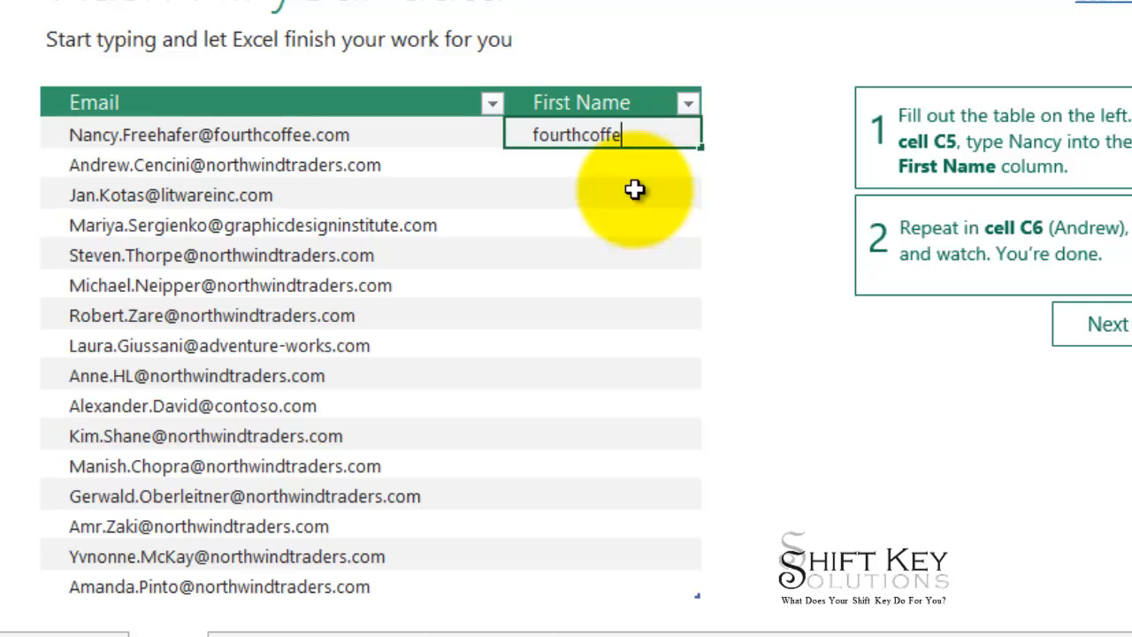
{"action": "key", "text": "Return"}
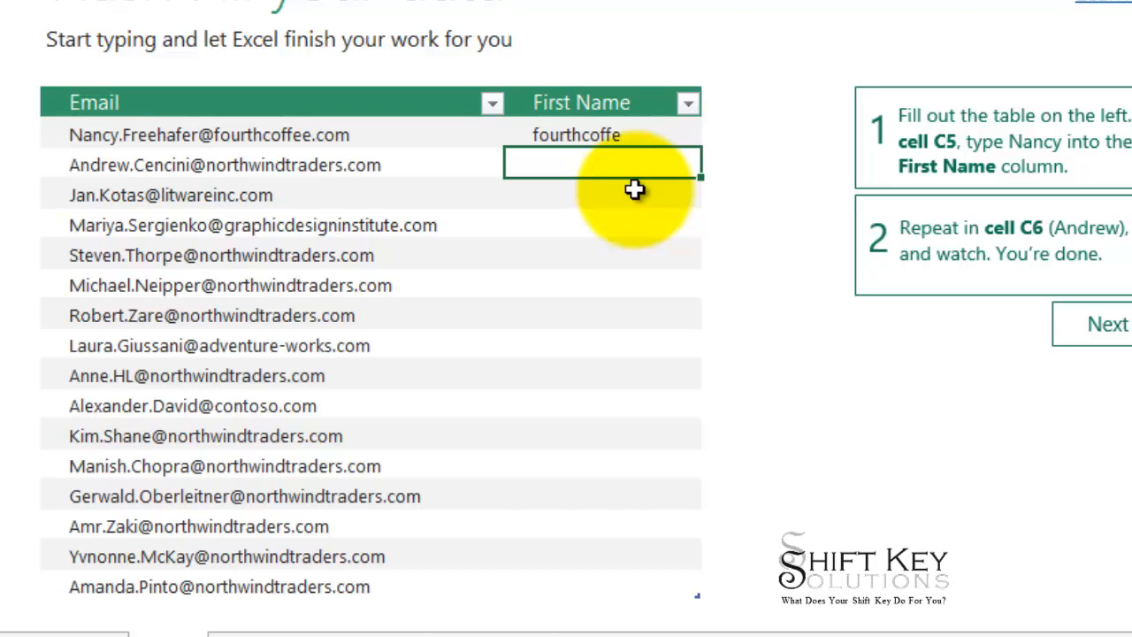
{"action": "type", "text": "northwindtra"}
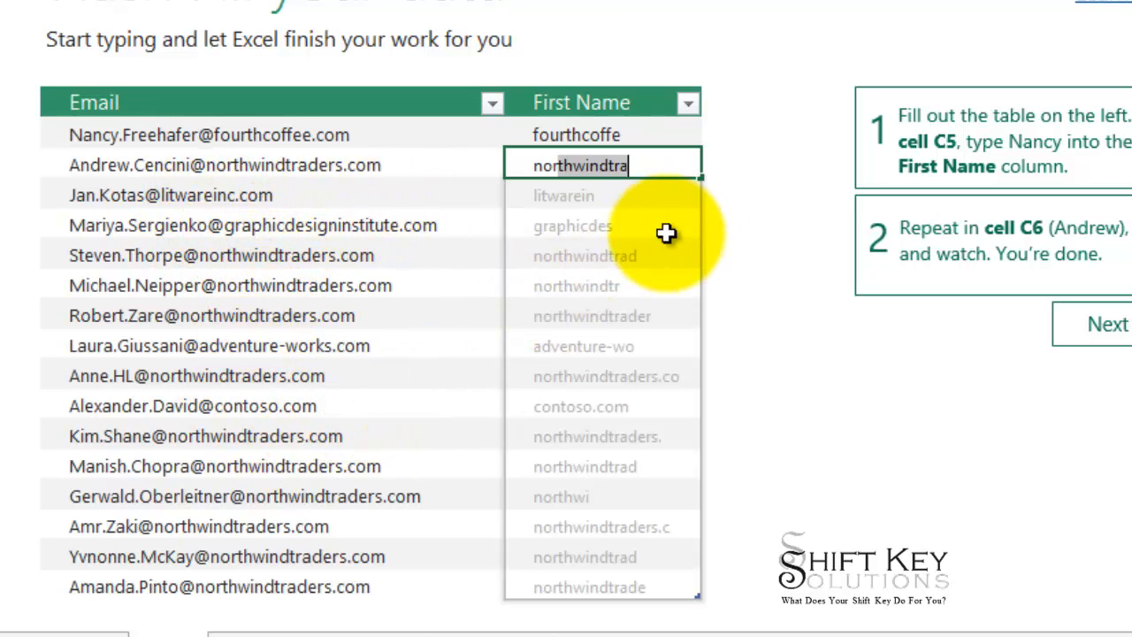
{"action": "key", "text": "Return"}
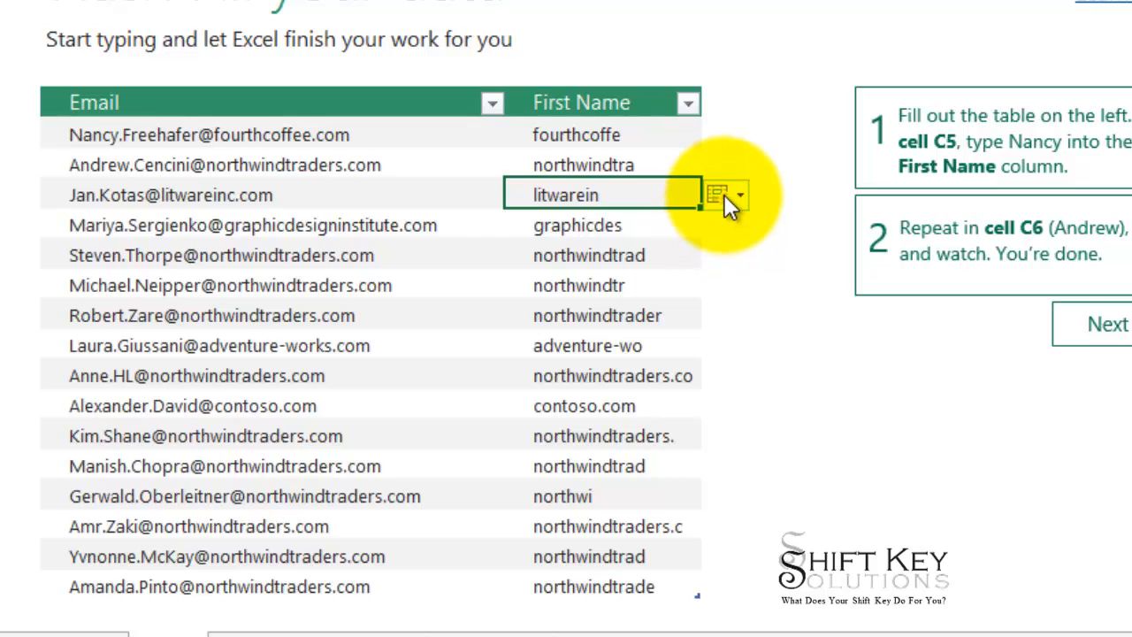
{"action": "left_click", "coordinate": [724, 194]}
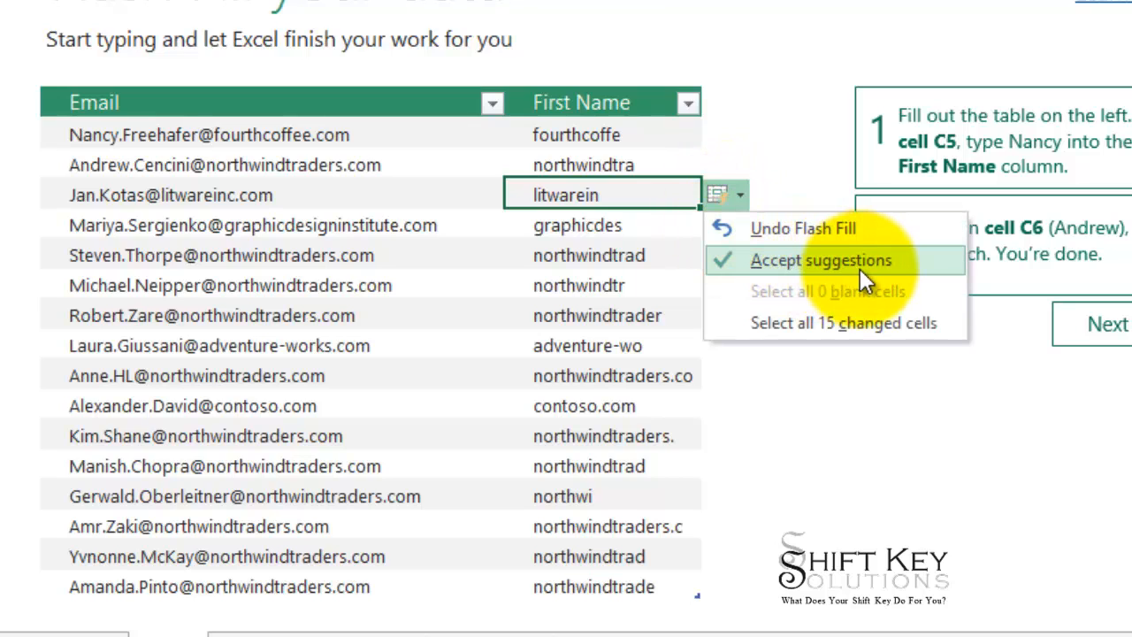
{"action": "left_click", "coordinate": [834, 266]}
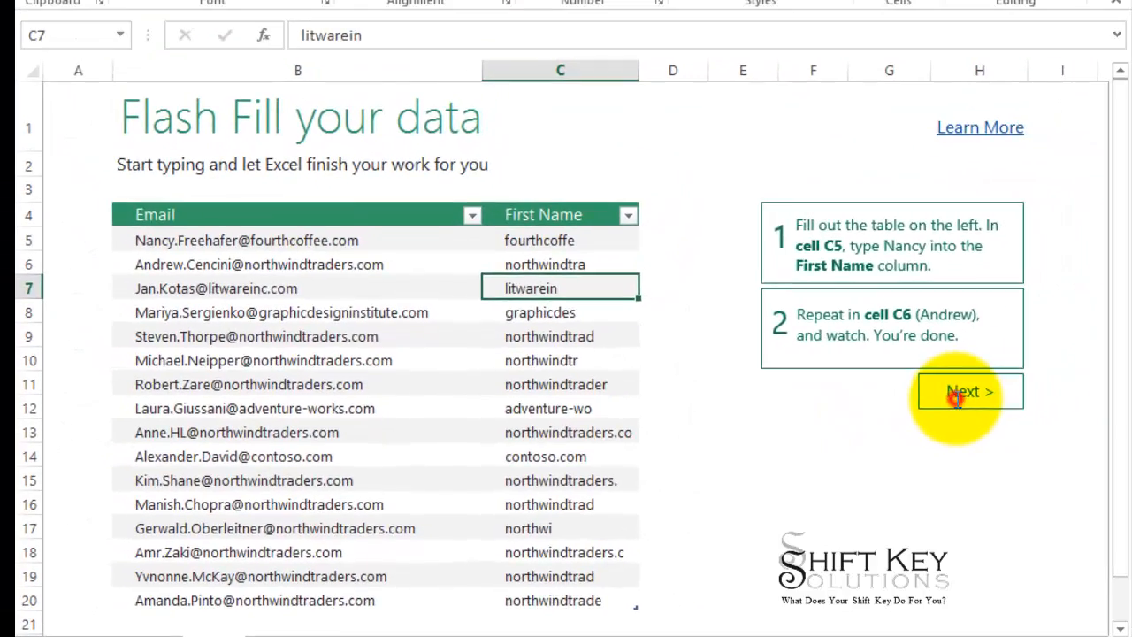
Go to the tour's Quick Analysis lesson and open Quick Analysis for the entire table B4:E19.
{"action": "left_click", "coordinate": [1097, 324]}
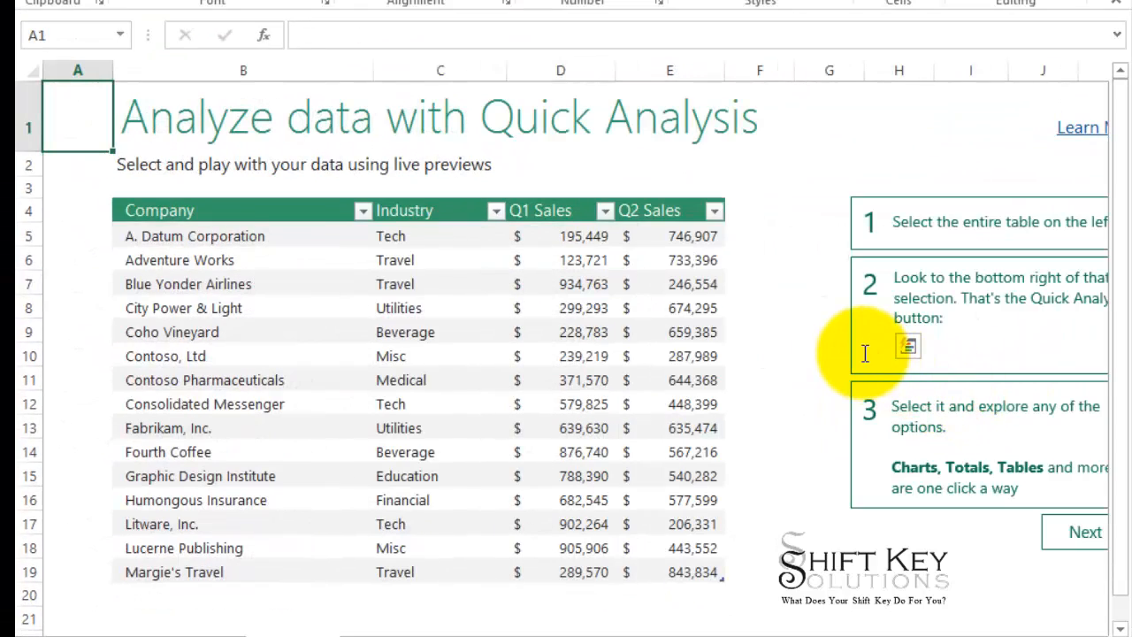
{"action": "scroll", "coordinate": [865, 353], "scroll_direction": "down", "scroll_amount": 1}
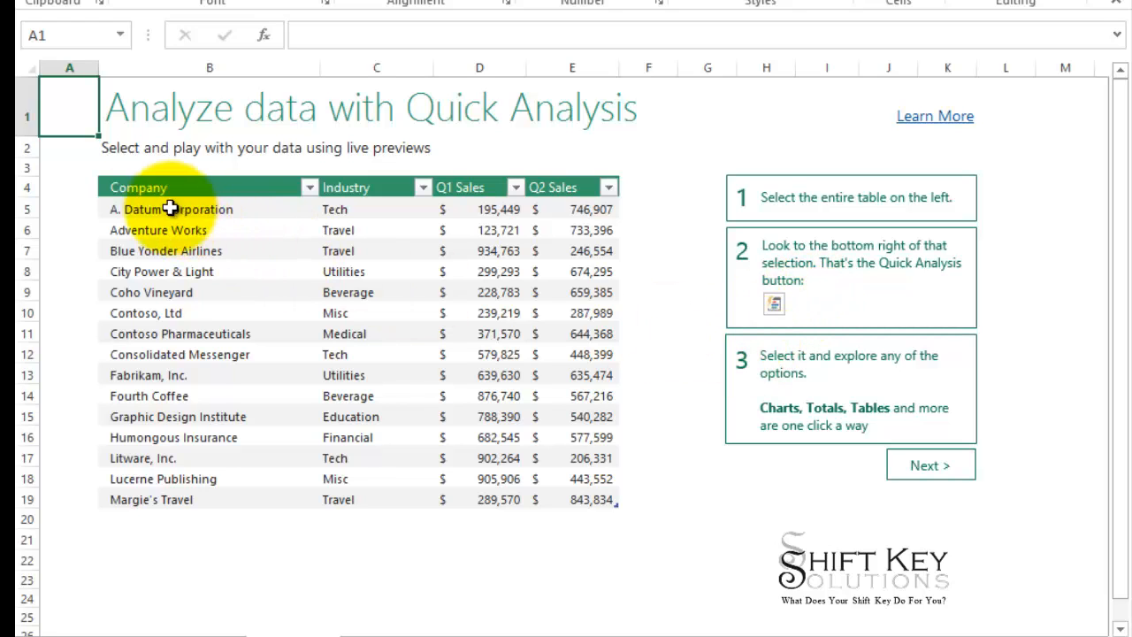
{"action": "left_click_drag", "start_coordinate": [145, 186], "coordinate": [580, 498]}
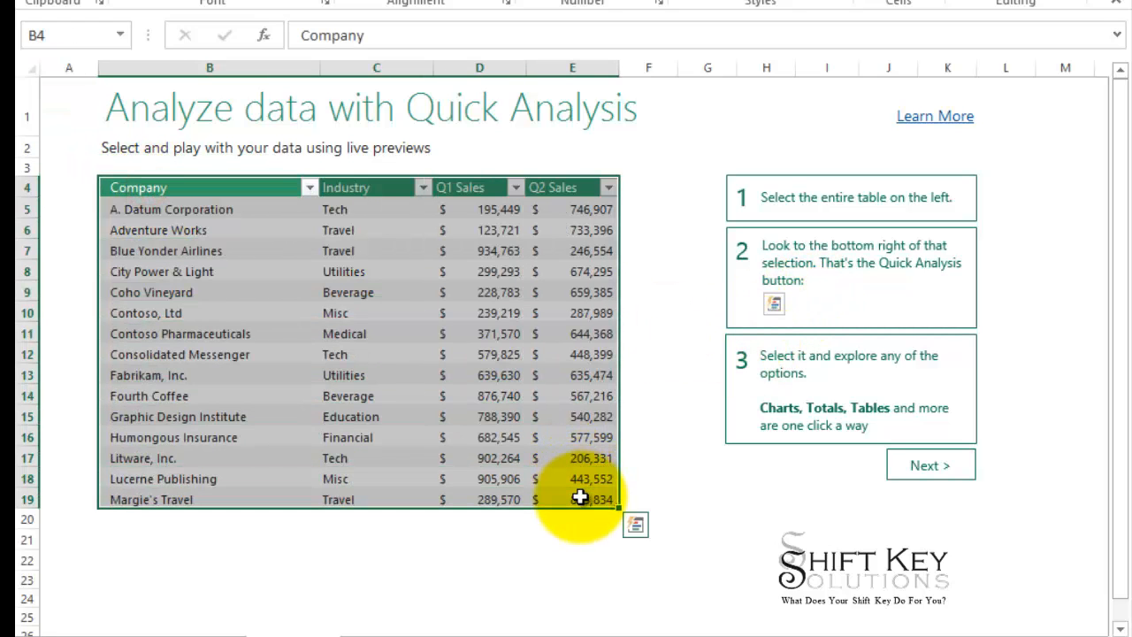
{"action": "left_click", "coordinate": [636, 527]}
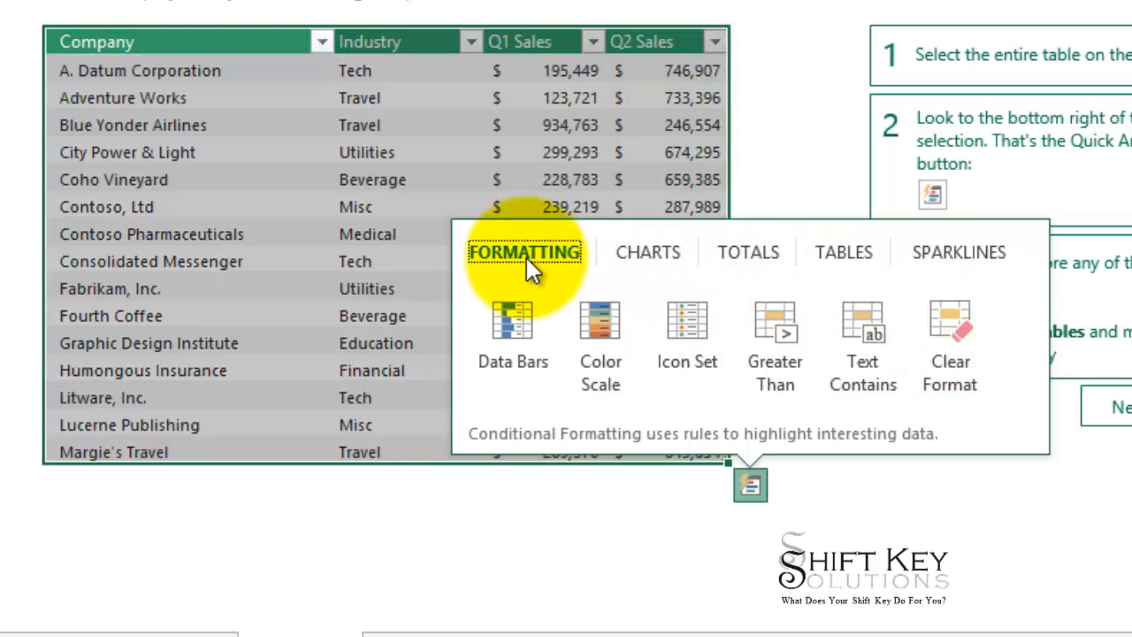
Look over the Charts, Totals, Tables and Sparklines options of Quick Analysis and apply Data Bars formatting to the table.
{"action": "left_click", "coordinate": [658, 254]}
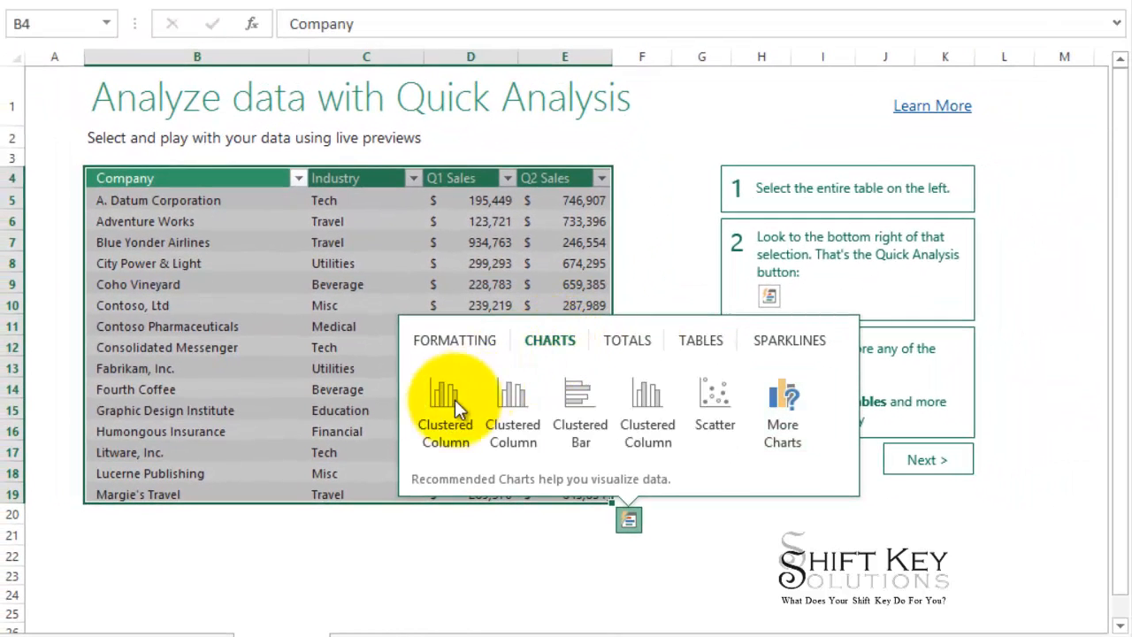
{"action": "mouse_move", "coordinate": [445, 409]}
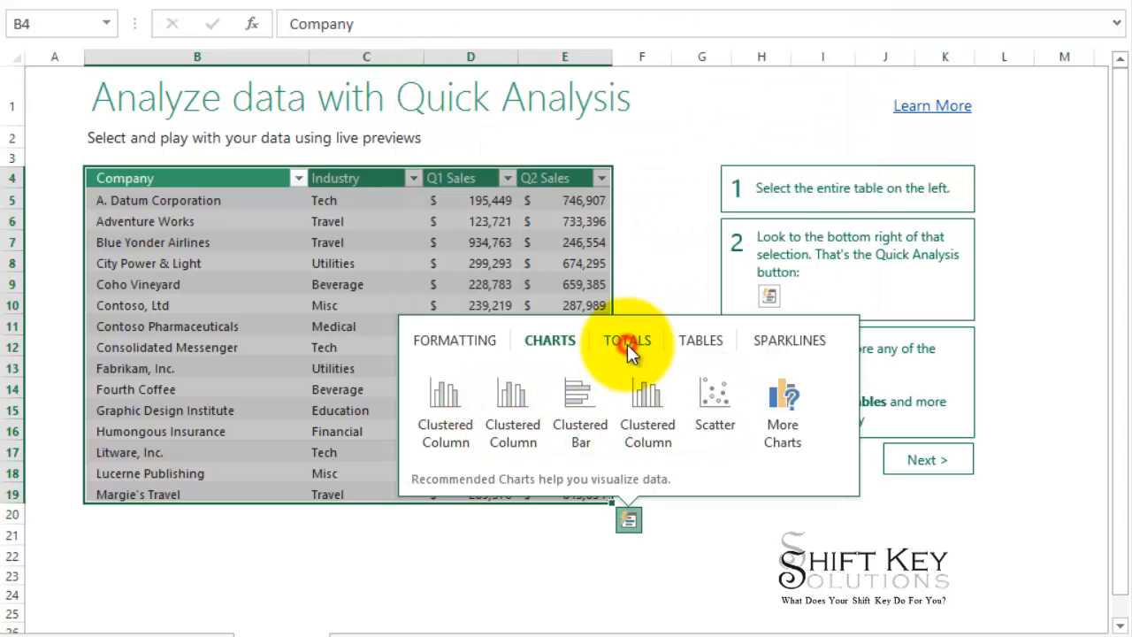
{"action": "left_click", "coordinate": [627, 344]}
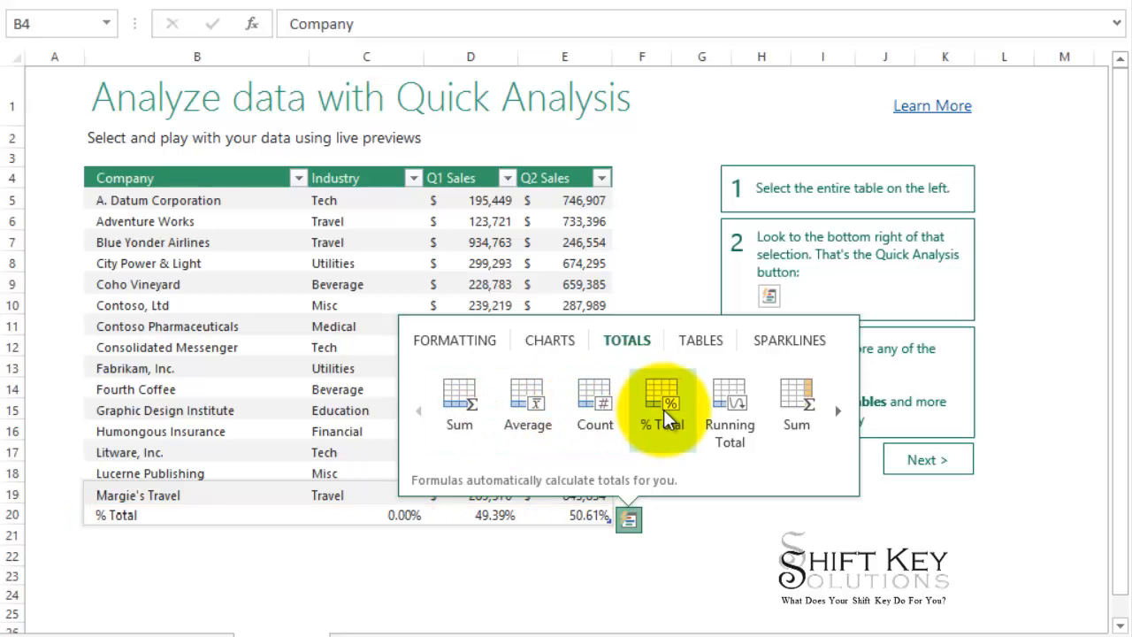
{"action": "left_click", "coordinate": [707, 344]}
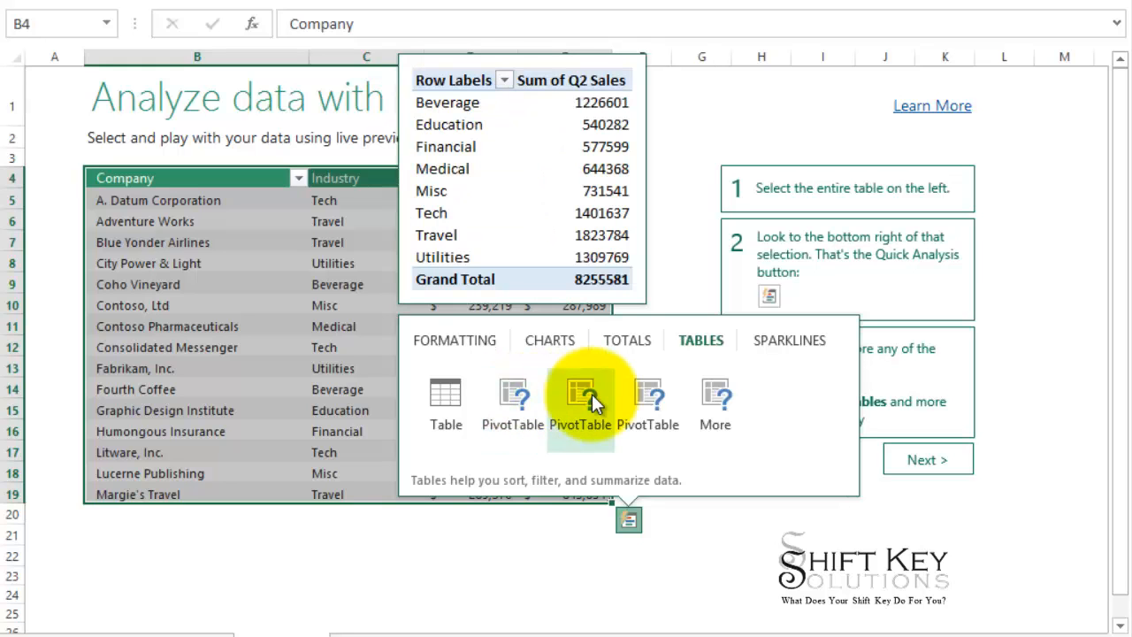
{"action": "left_click", "coordinate": [783, 341]}
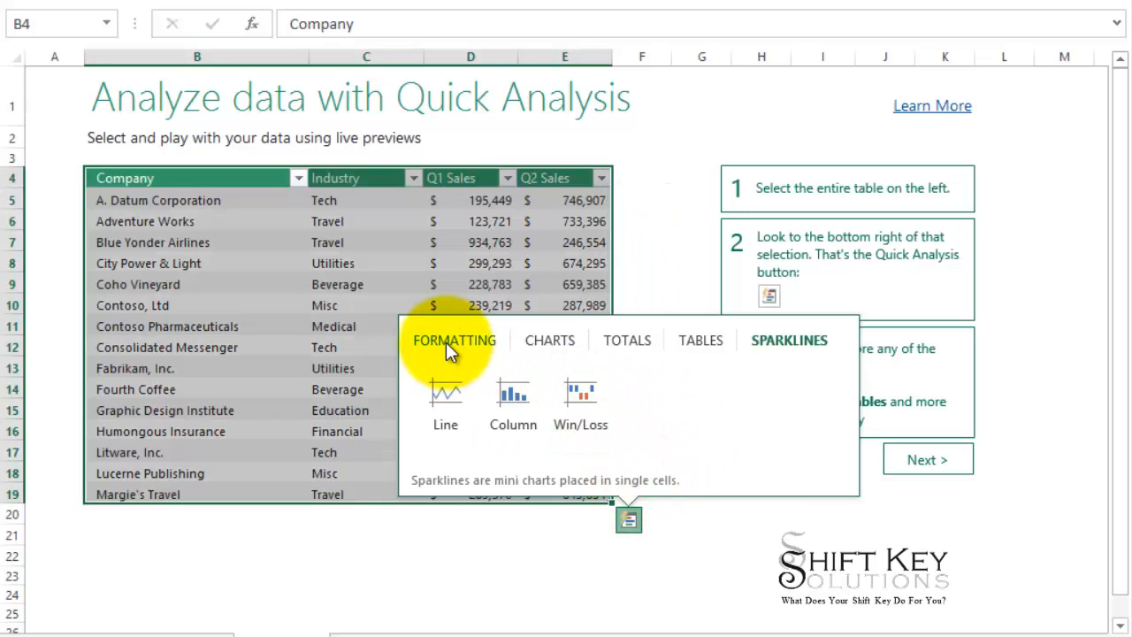
{"action": "left_click", "coordinate": [444, 340]}
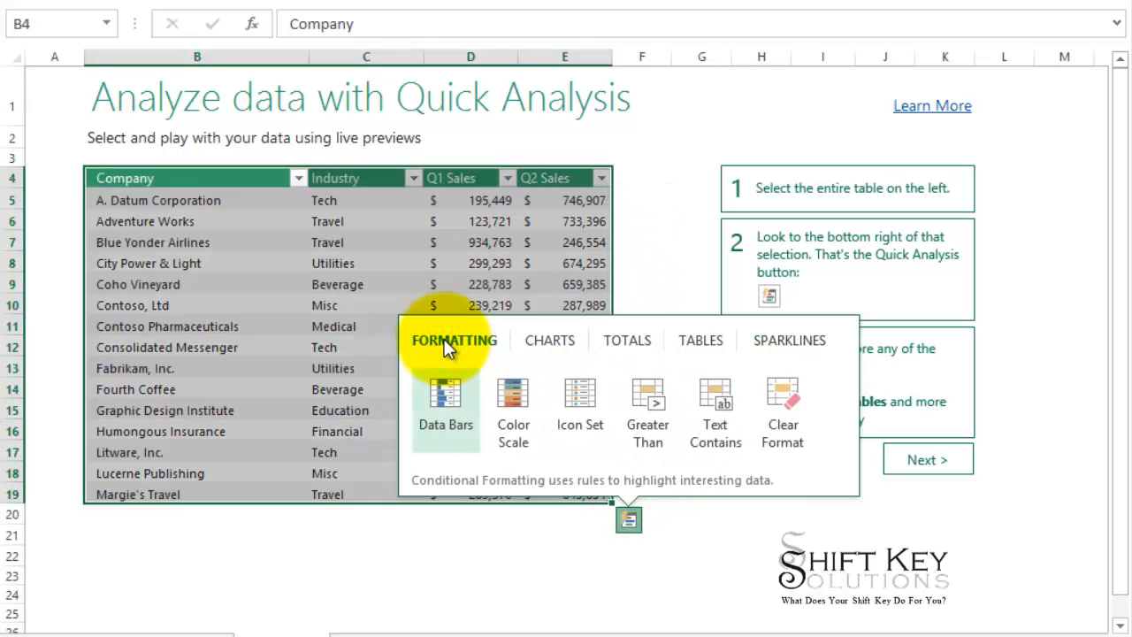
{"action": "left_click", "coordinate": [448, 390]}
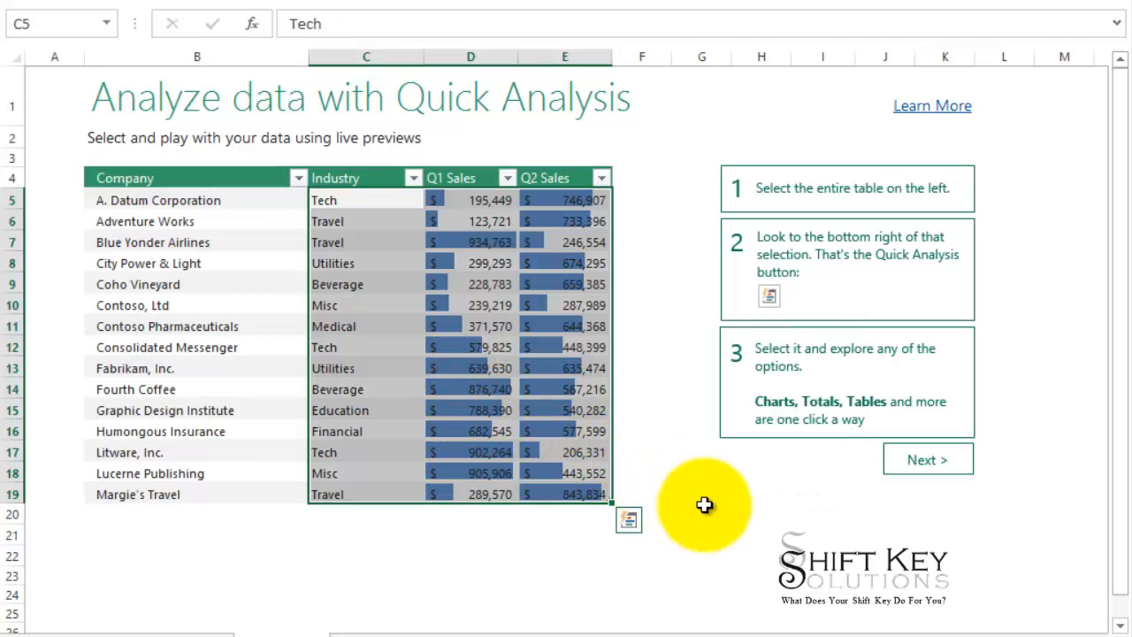
Go to the tour's recommended charts lesson and open Recommended Charts for the entire table B4:D19.
{"action": "left_click", "coordinate": [917, 463]}
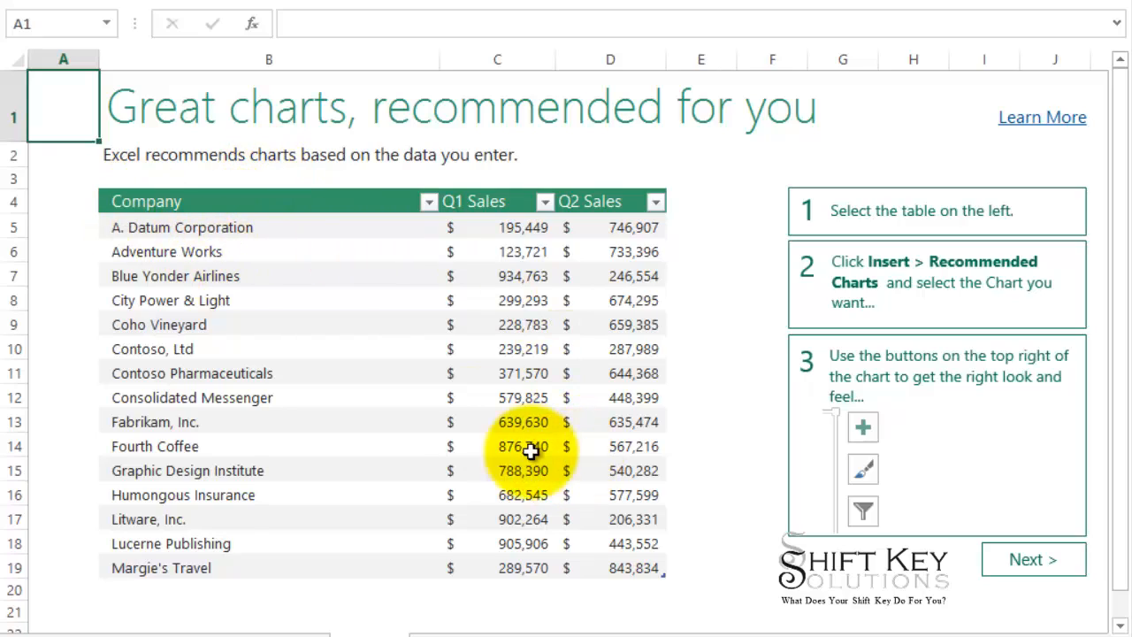
{"action": "left_click_drag", "start_coordinate": [162, 210], "coordinate": [613, 576]}
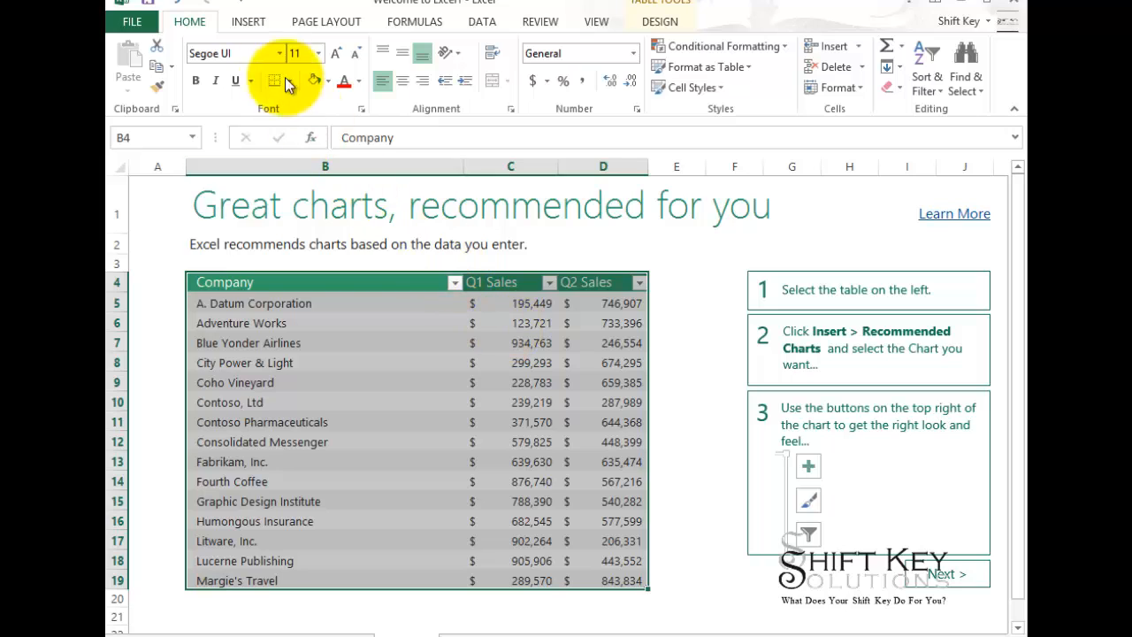
{"action": "left_click", "coordinate": [249, 23]}
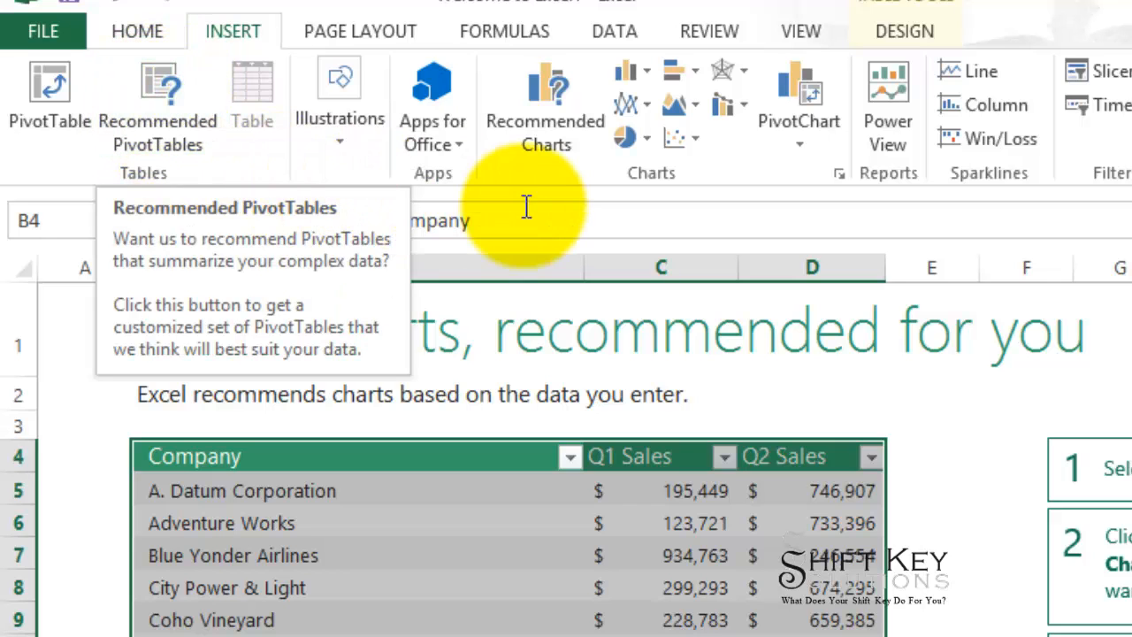
{"action": "left_click", "coordinate": [548, 83]}
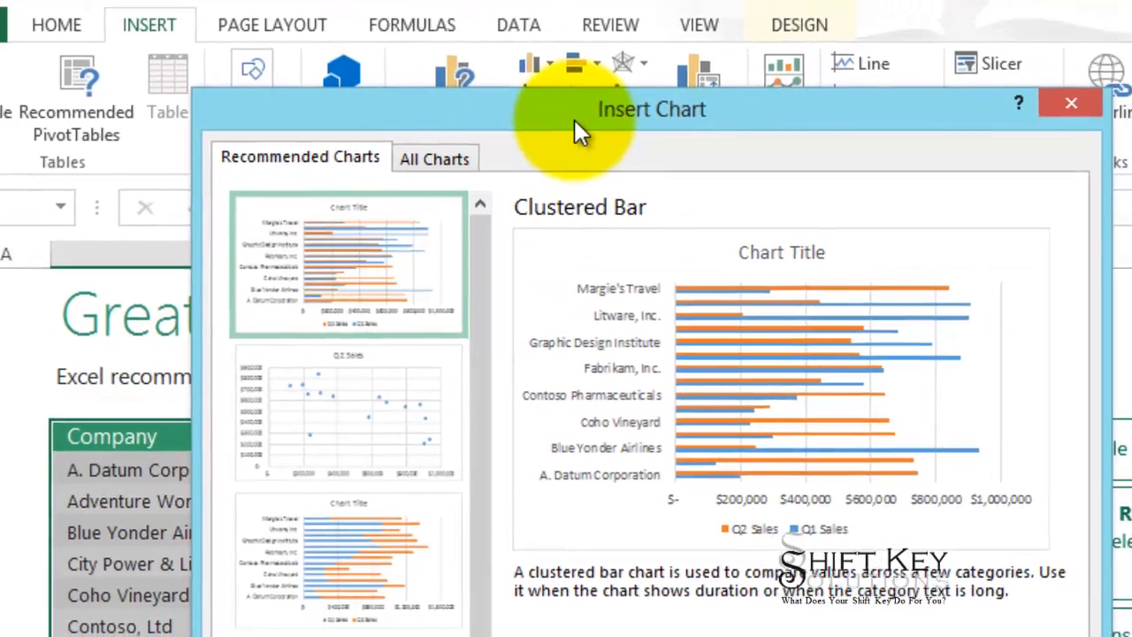
Preview the recommended Scatter, Stacked Bar, Clustered Column and Stacked Column charts for the sales table.
{"action": "left_click", "coordinate": [403, 382]}
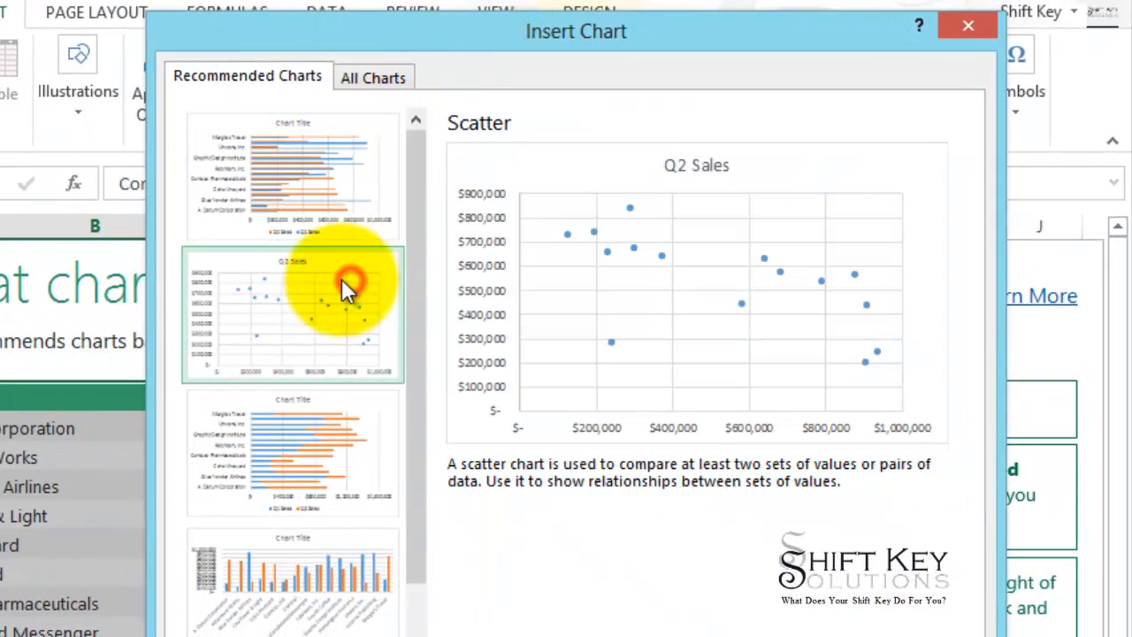
{"action": "left_click", "coordinate": [296, 413]}
{"action": "left_click", "coordinate": [293, 555]}
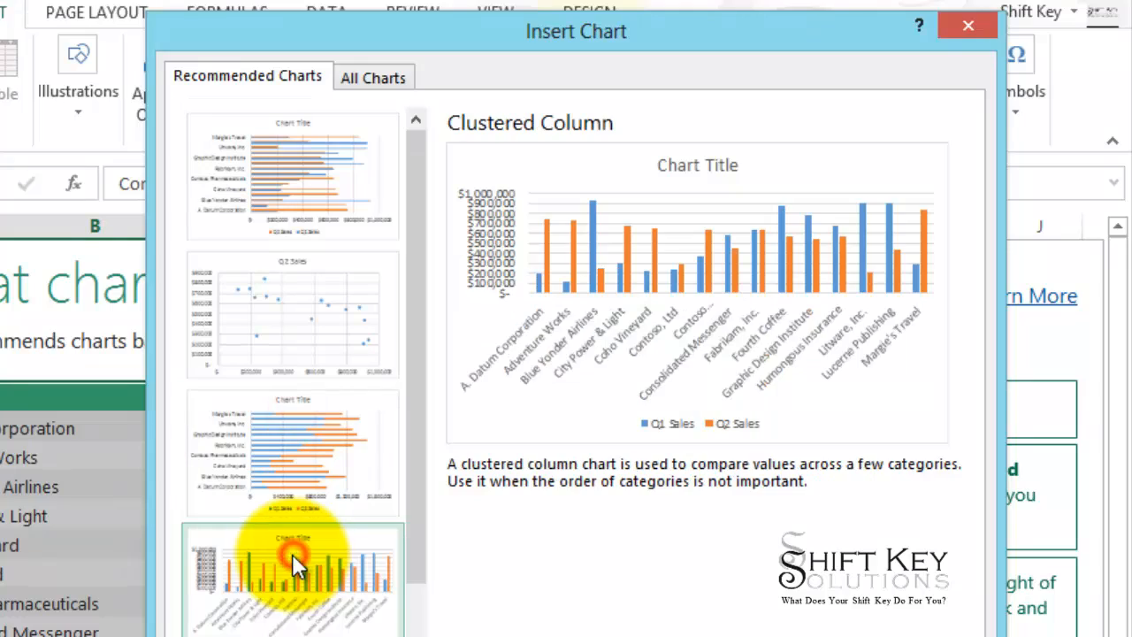
{"action": "left_click", "coordinate": [295, 636]}
{"action": "scroll", "coordinate": [298, 578], "scroll_direction": "down", "scroll_amount": 3}
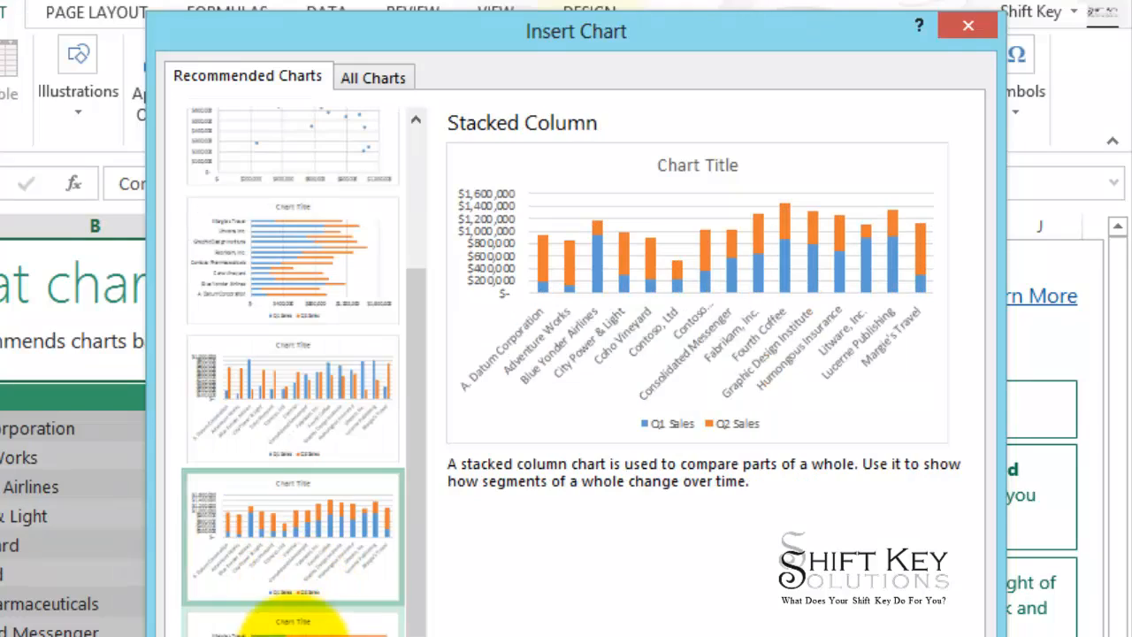
{"action": "left_click", "coordinate": [297, 628]}
{"action": "left_click", "coordinate": [288, 544]}
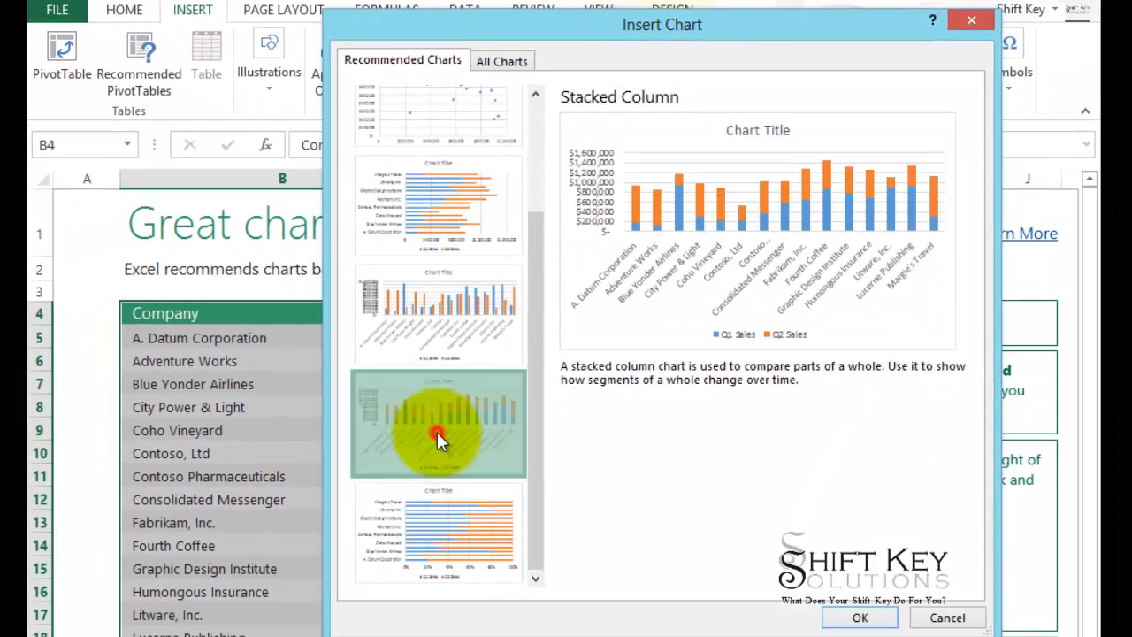
{"action": "left_click", "coordinate": [425, 331]}
{"action": "scroll", "coordinate": [421, 334], "scroll_direction": "up", "scroll_amount": 2}
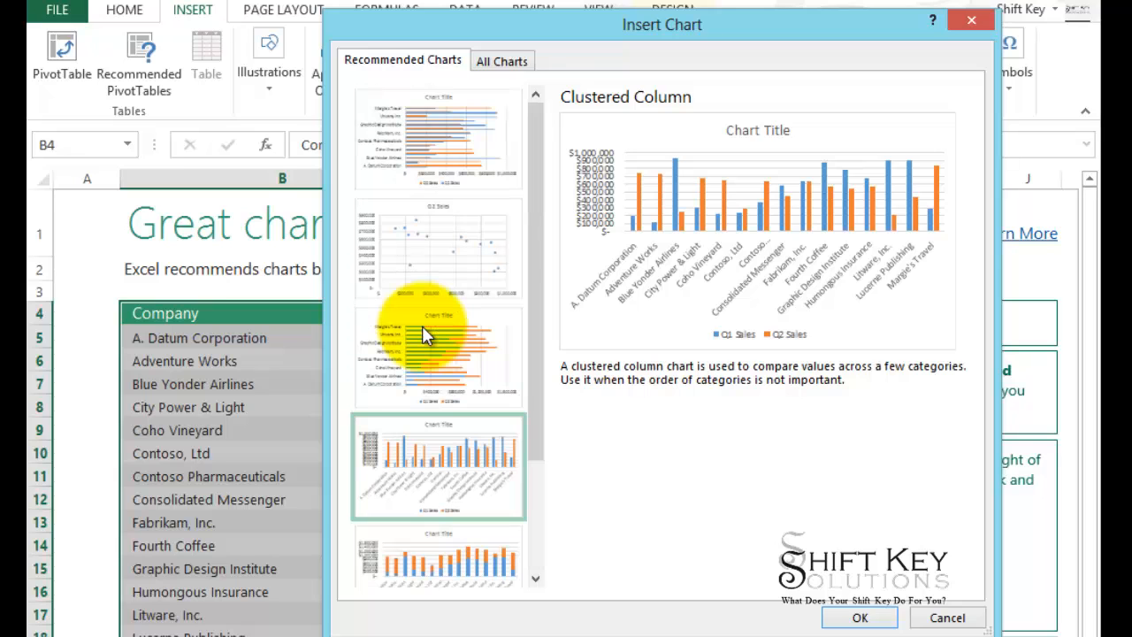
Insert the recommended Stacked Bar chart and move it over the upper part of the sales table.
{"action": "left_click", "coordinate": [438, 329]}
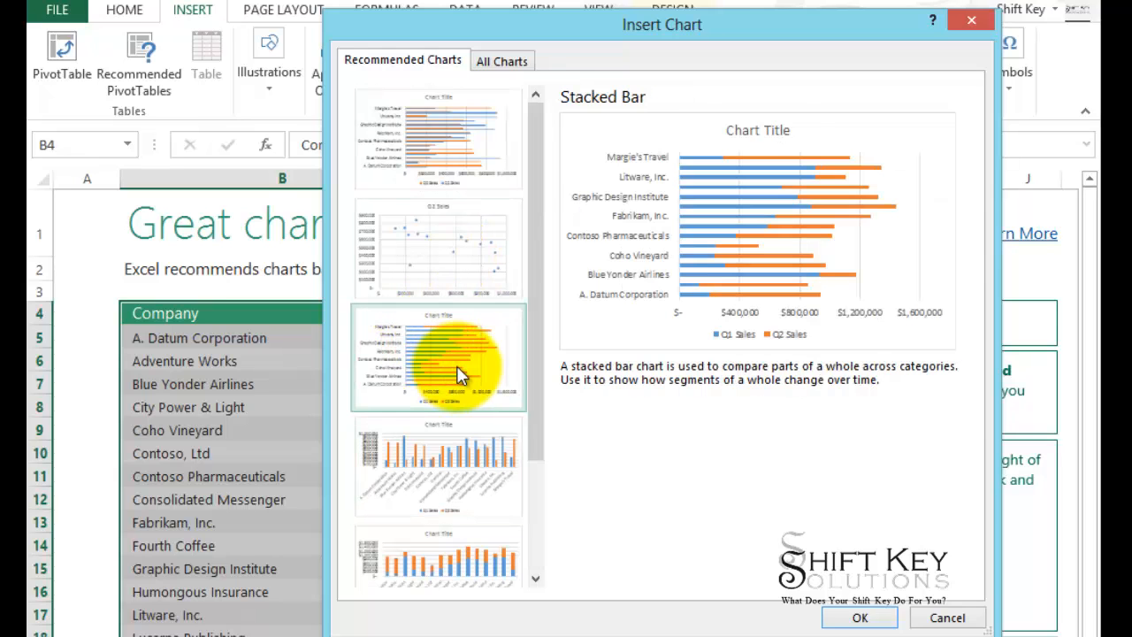
{"action": "left_click", "coordinate": [859, 618]}
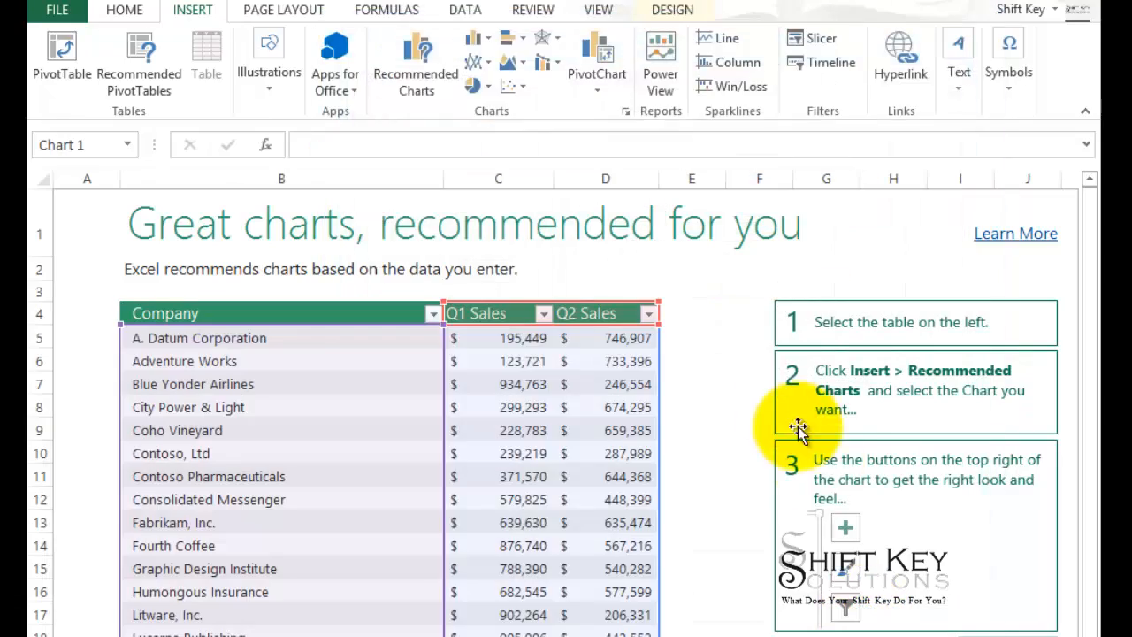
{"action": "left_click_drag", "start_coordinate": [776, 339], "coordinate": [633, 276]}
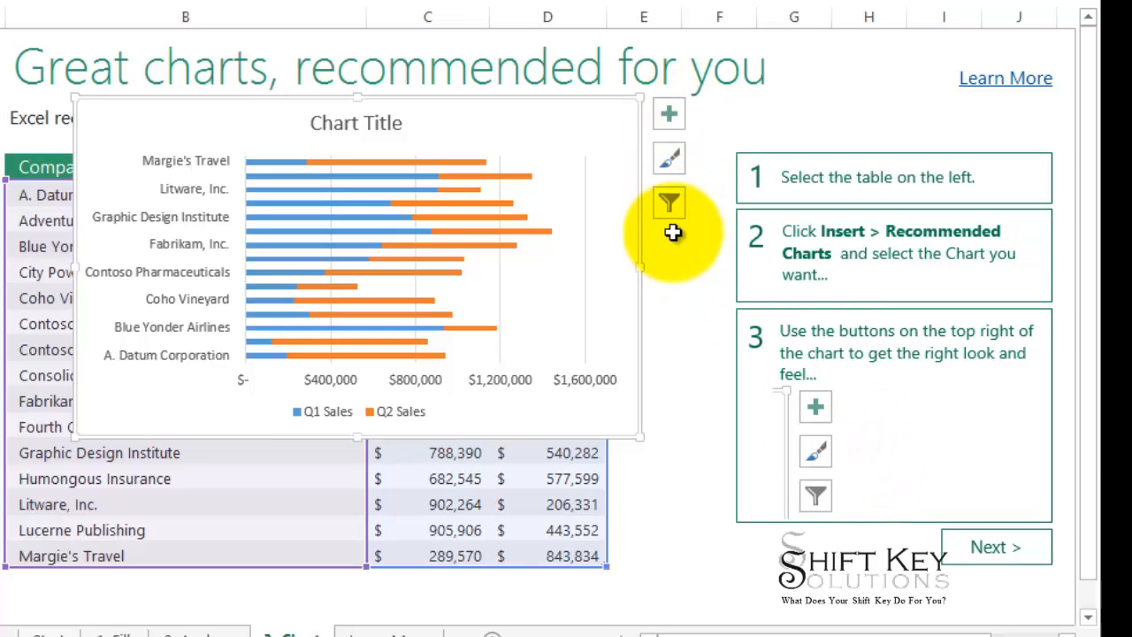
Look over the chart's elements and styles, and recolor its bars with the second Colorful palette, starting with blue and gray.
{"action": "left_click", "coordinate": [668, 117]}
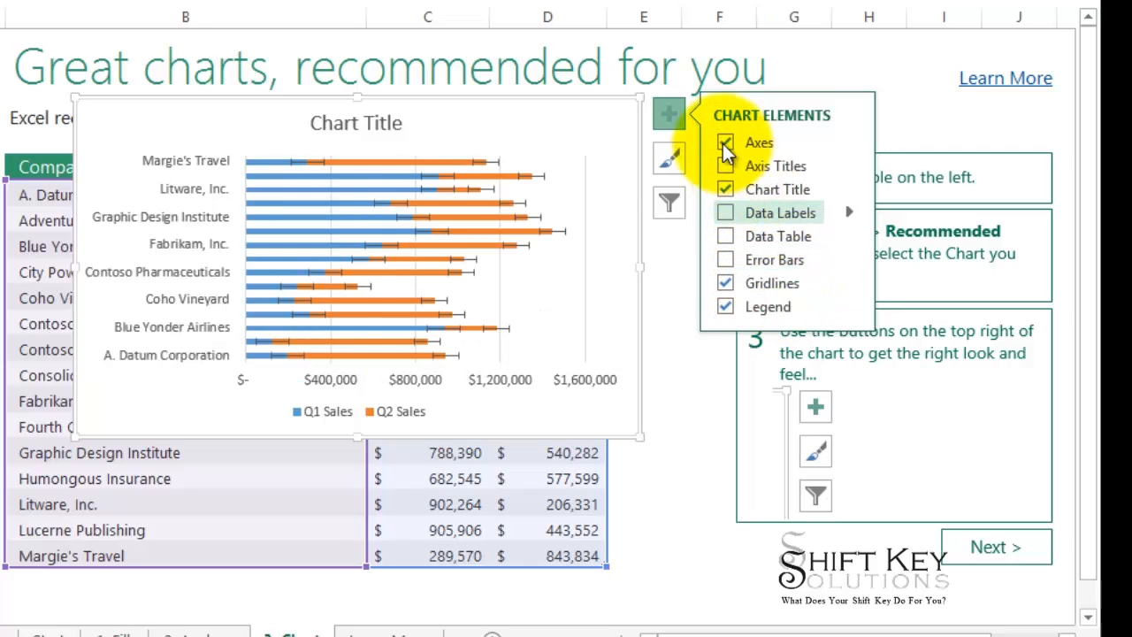
{"action": "left_click", "coordinate": [674, 160]}
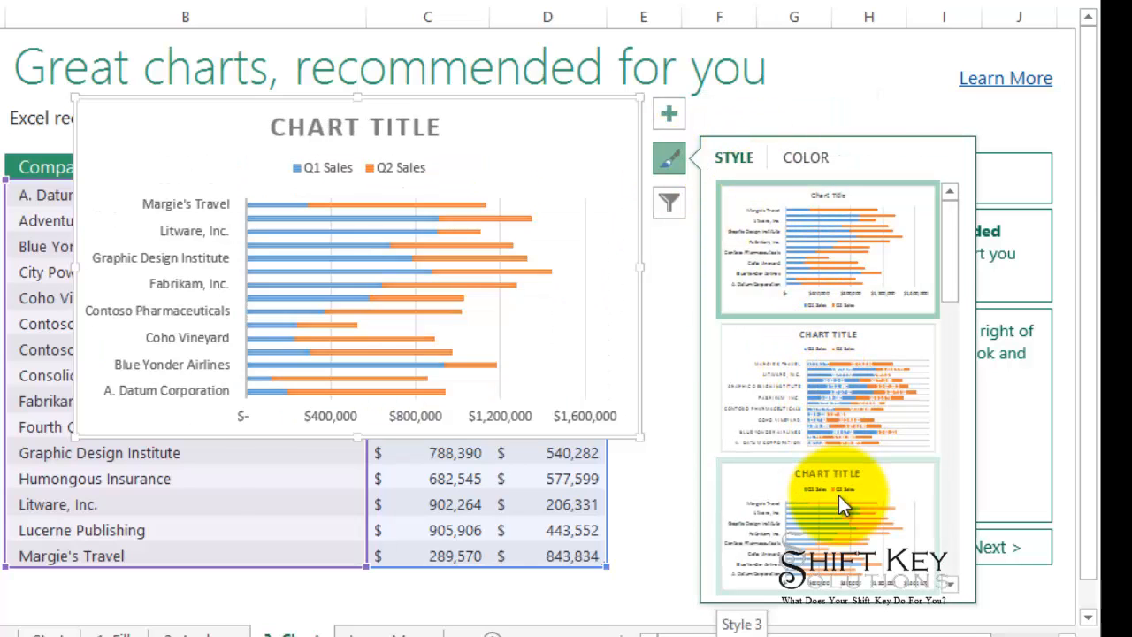
{"action": "scroll", "coordinate": [839, 496], "scroll_direction": "down", "scroll_amount": 1}
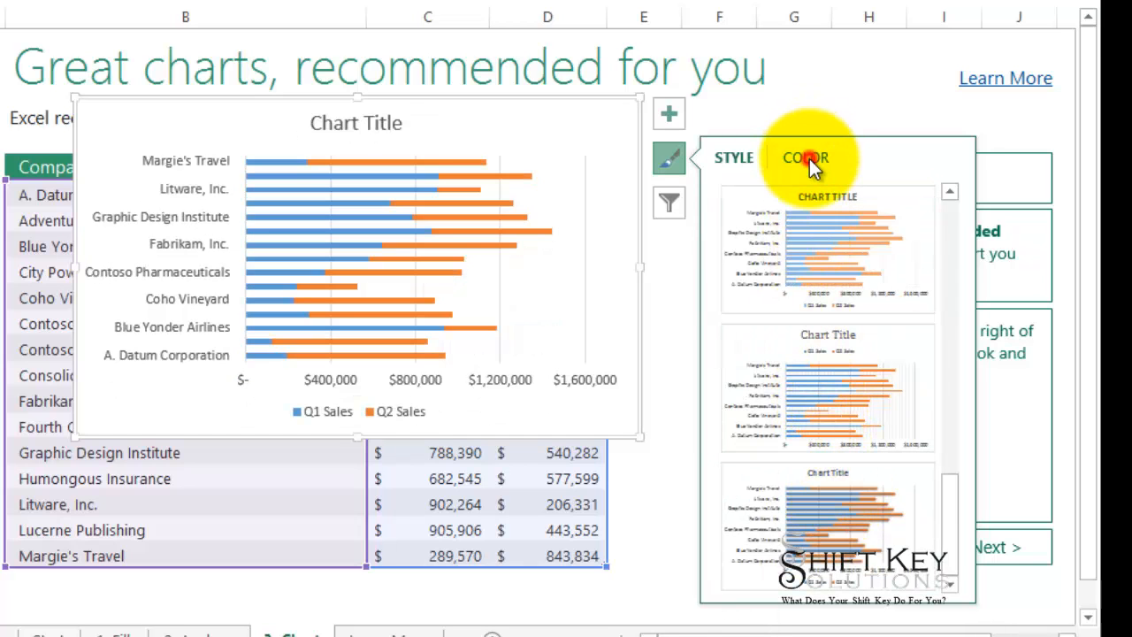
{"action": "left_click", "coordinate": [808, 157]}
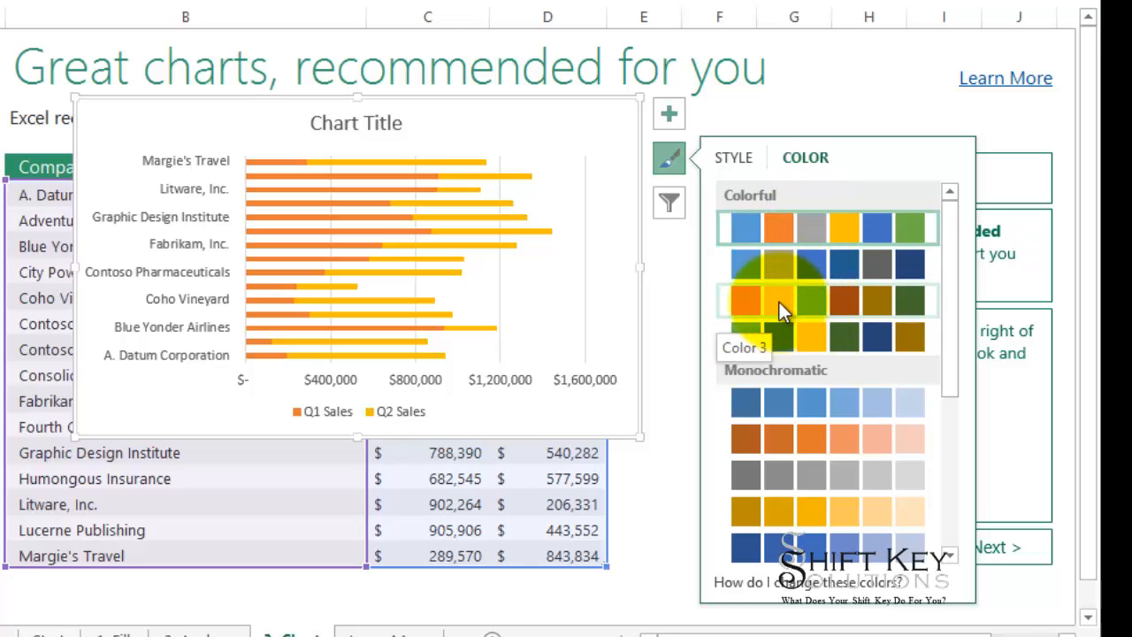
{"action": "scroll", "coordinate": [799, 417], "scroll_direction": "down", "scroll_amount": 5}
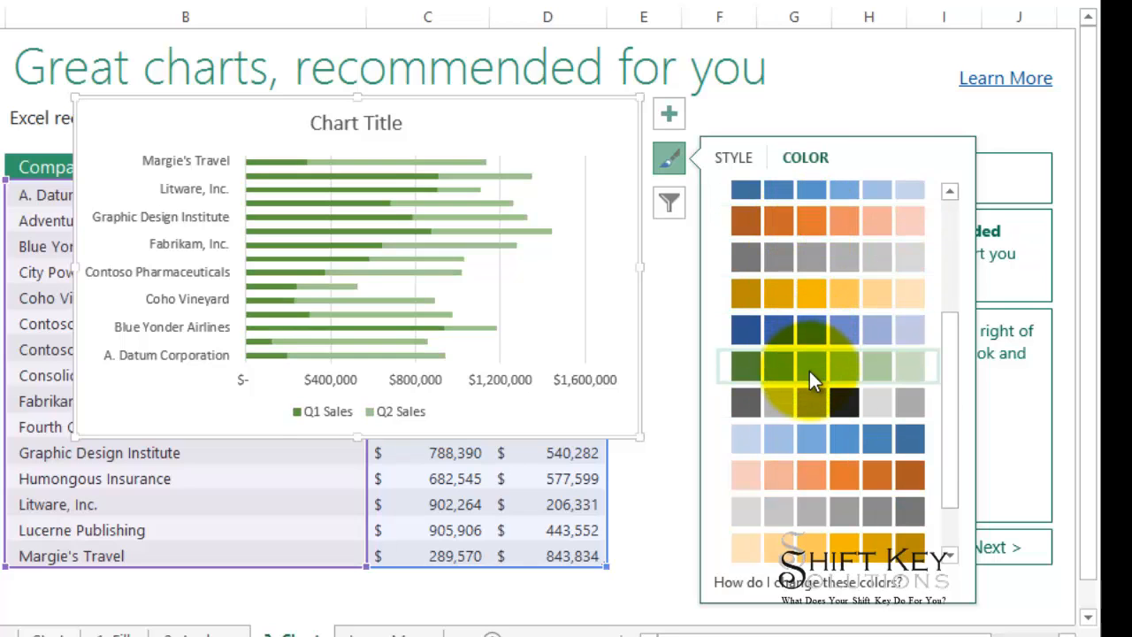
{"action": "scroll", "coordinate": [796, 365], "scroll_direction": "up", "scroll_amount": 5}
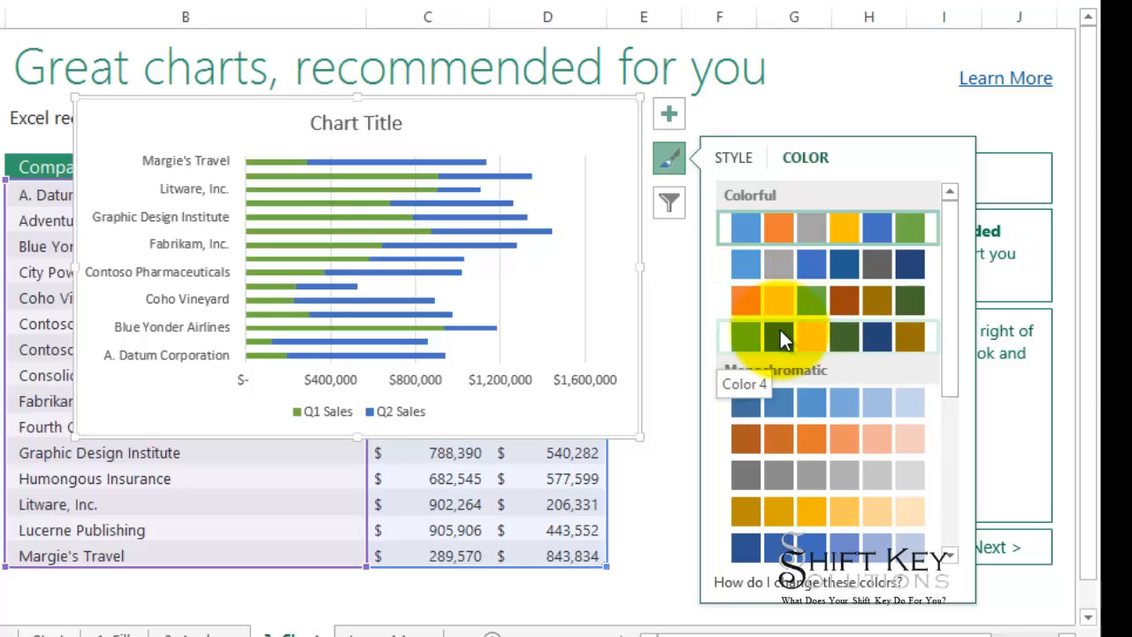
{"action": "left_click", "coordinate": [845, 261]}
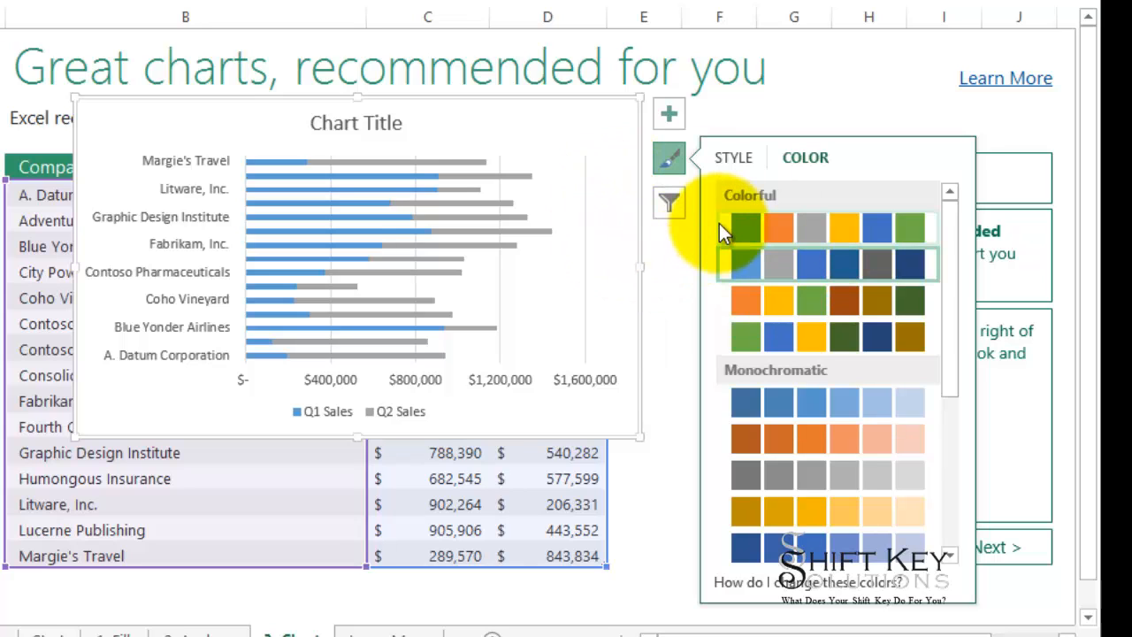
In the chart's category filter, exclude A. Datum Corporation, Adventure Works, Blue Yonder Airlines and City Power & Light.
{"action": "left_click", "coordinate": [677, 209]}
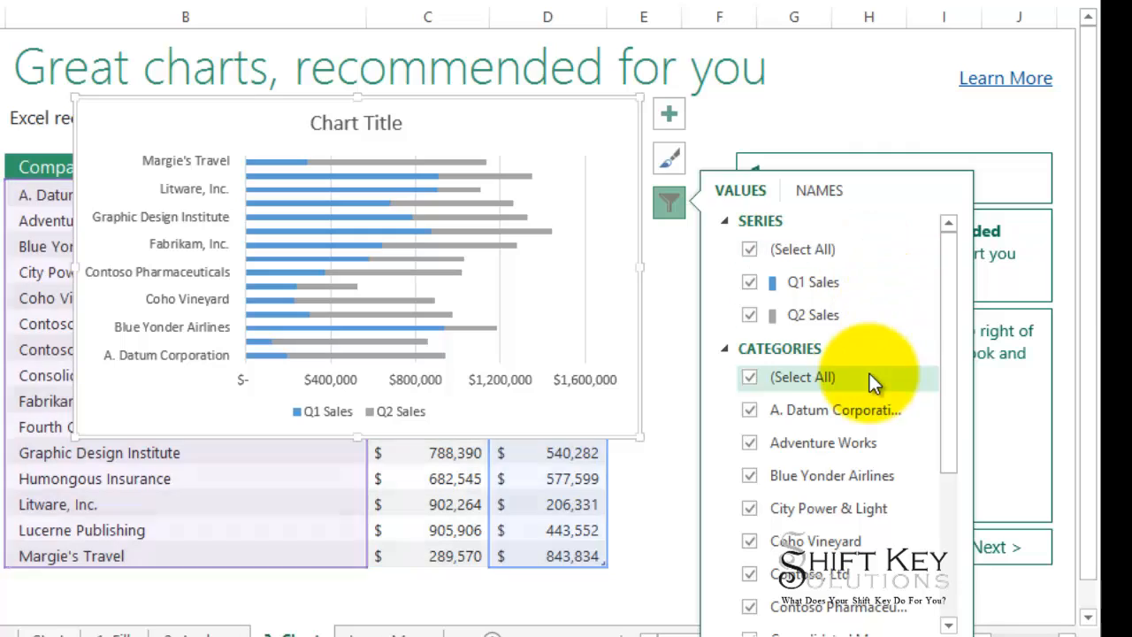
{"action": "scroll", "coordinate": [869, 373], "scroll_direction": "down", "scroll_amount": 2}
{"action": "scroll", "coordinate": [835, 380], "scroll_direction": "down", "scroll_amount": 1}
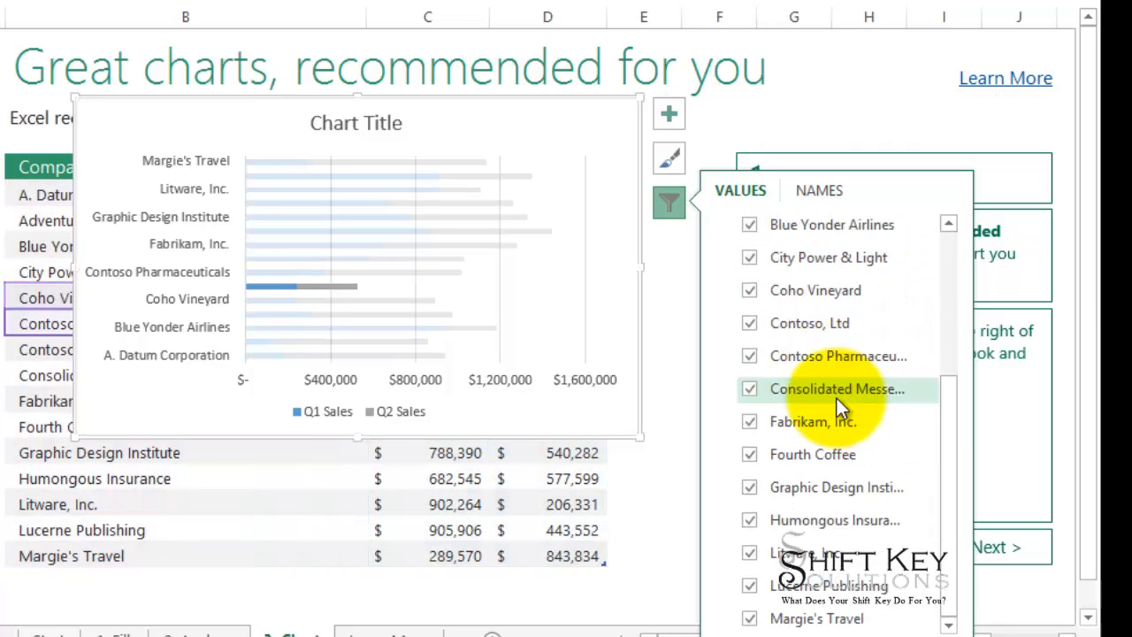
{"action": "scroll", "coordinate": [812, 254], "scroll_direction": "up", "scroll_amount": 2}
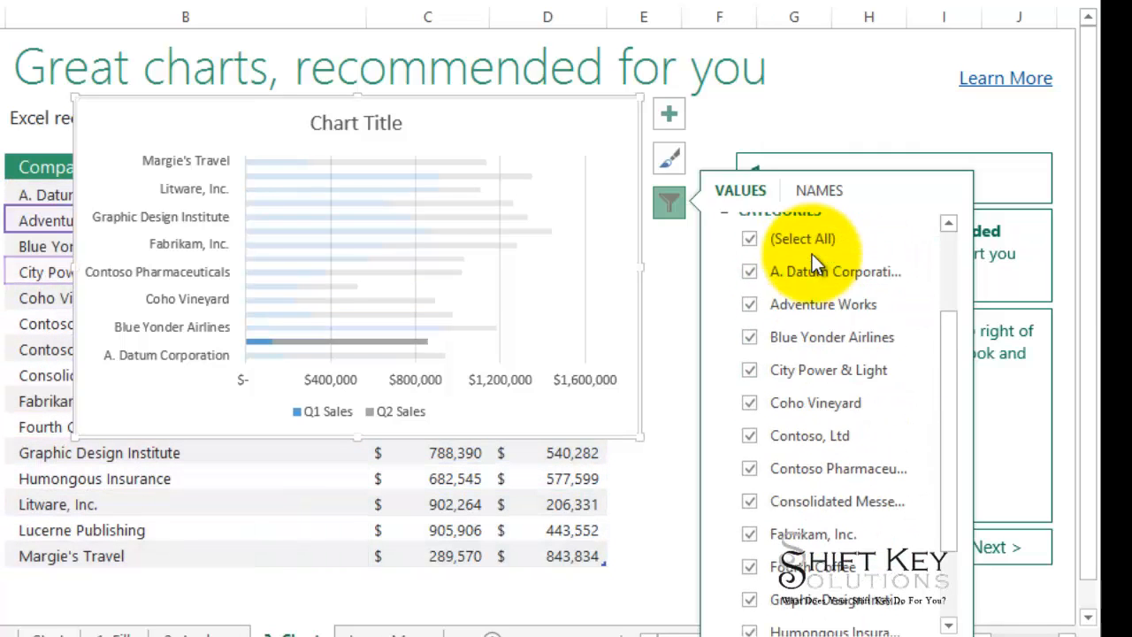
{"action": "scroll", "coordinate": [859, 428], "scroll_direction": "up", "scroll_amount": 2}
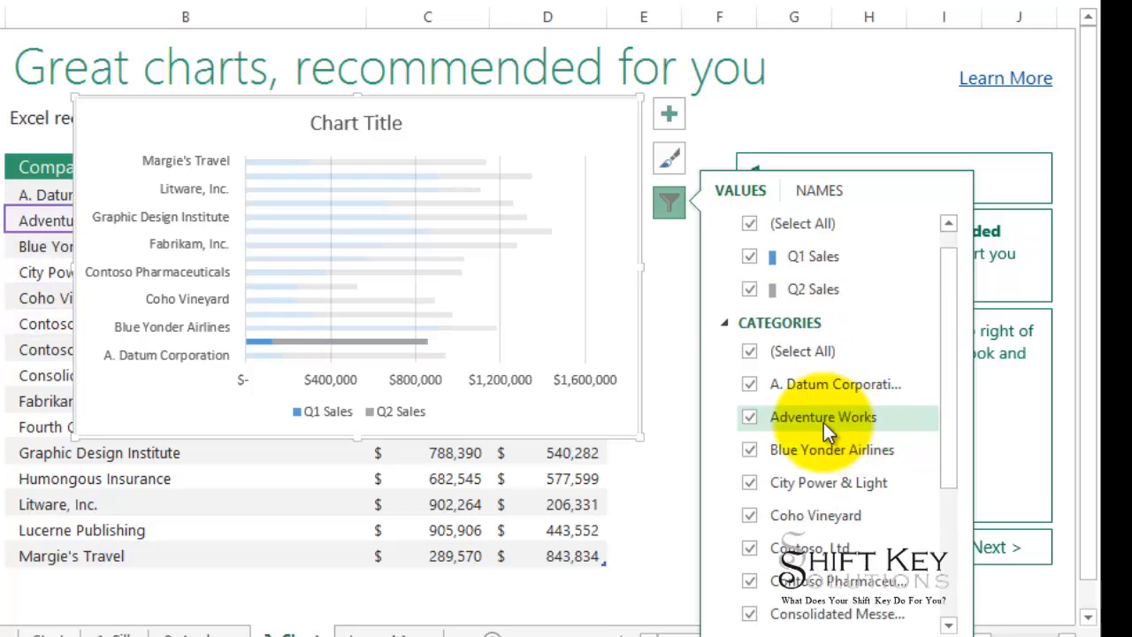
{"action": "scroll", "coordinate": [818, 424], "scroll_direction": "down", "scroll_amount": 1}
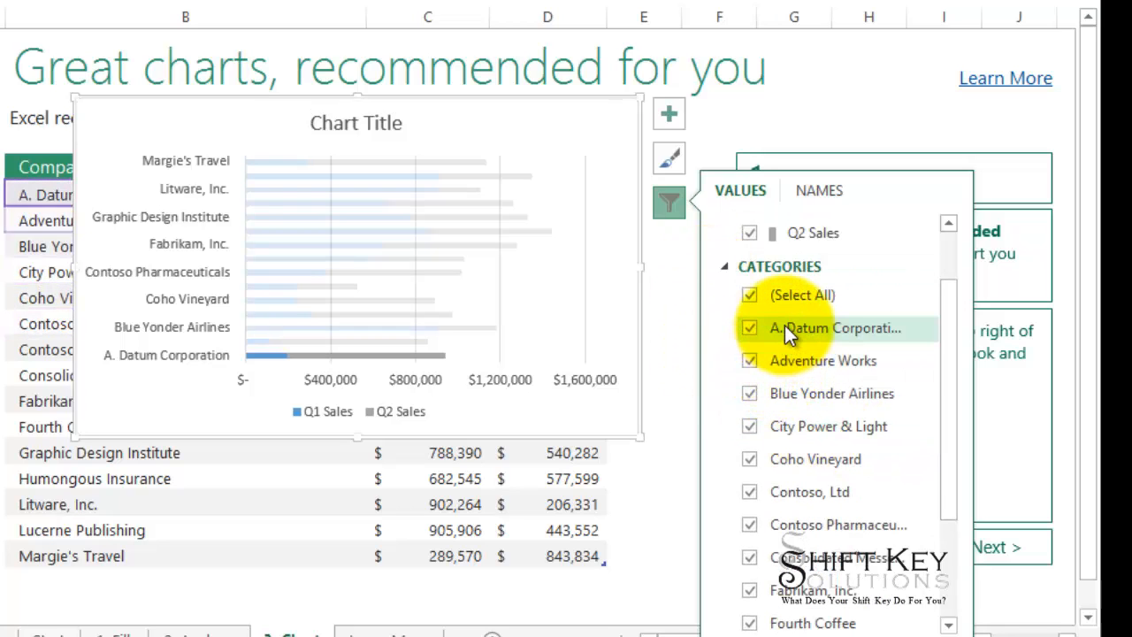
{"action": "left_click", "coordinate": [750, 329]}
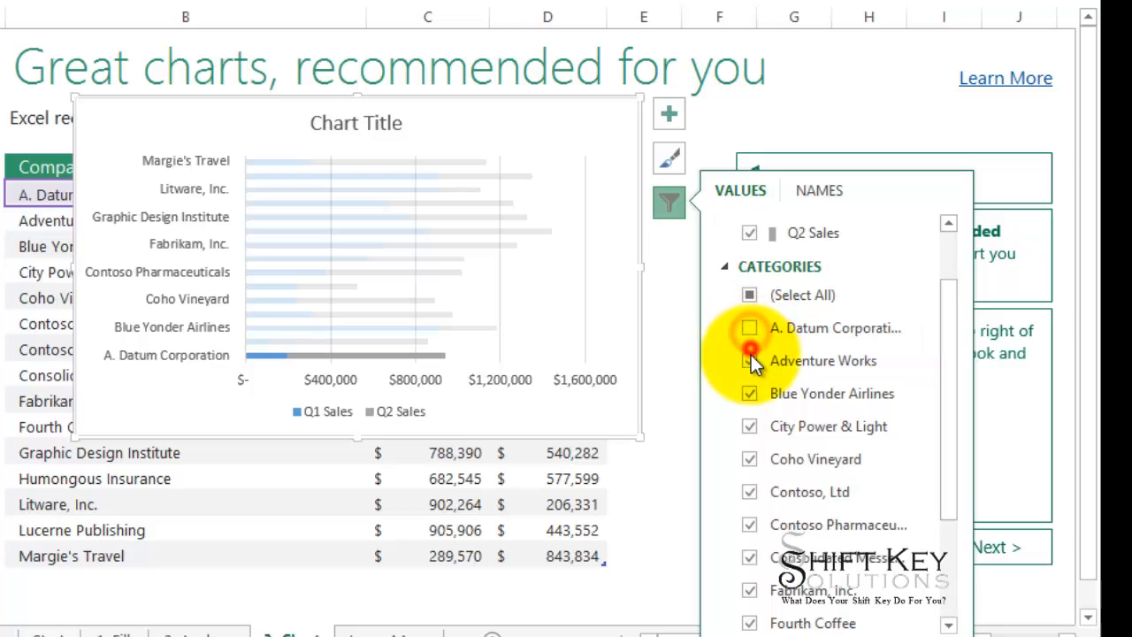
{"action": "left_click", "coordinate": [750, 360]}
{"action": "left_click", "coordinate": [751, 393]}
{"action": "left_click", "coordinate": [750, 425]}
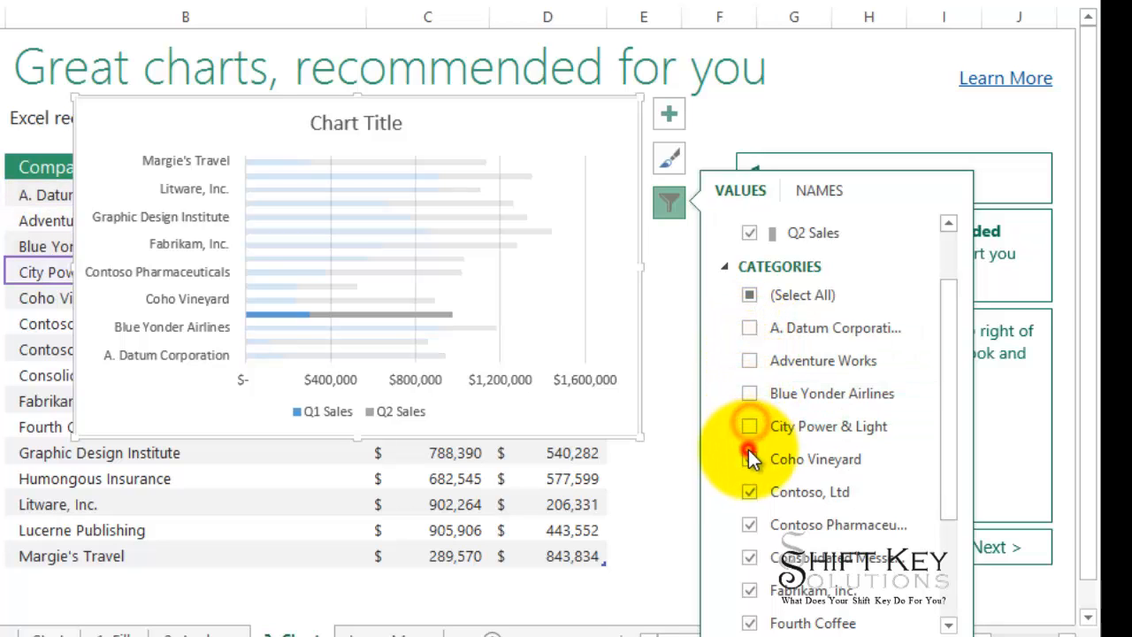
Also exclude Consolidated Messenger, Fabrikam, Fourth Coffee, Graphic Design Institute and Humongous Insurance, then apply the filter and deselect the chart.
{"action": "scroll", "coordinate": [767, 380], "scroll_direction": "down", "scroll_amount": 1}
{"action": "scroll", "coordinate": [767, 382], "scroll_direction": "down", "scroll_amount": 2}
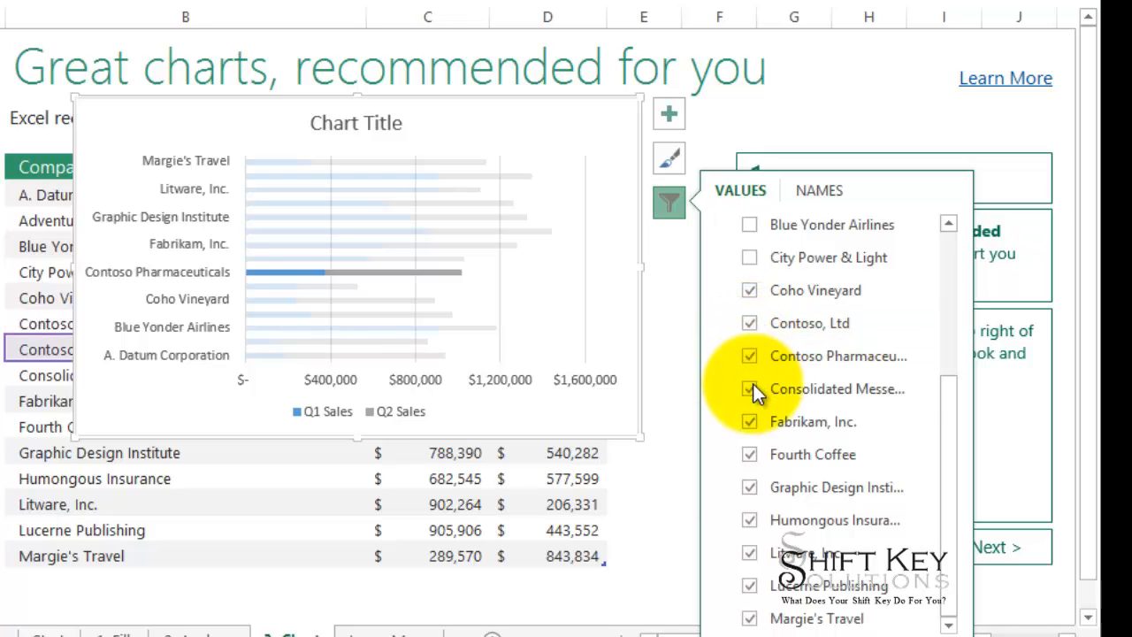
{"action": "left_click", "coordinate": [749, 390]}
{"action": "left_click", "coordinate": [749, 422]}
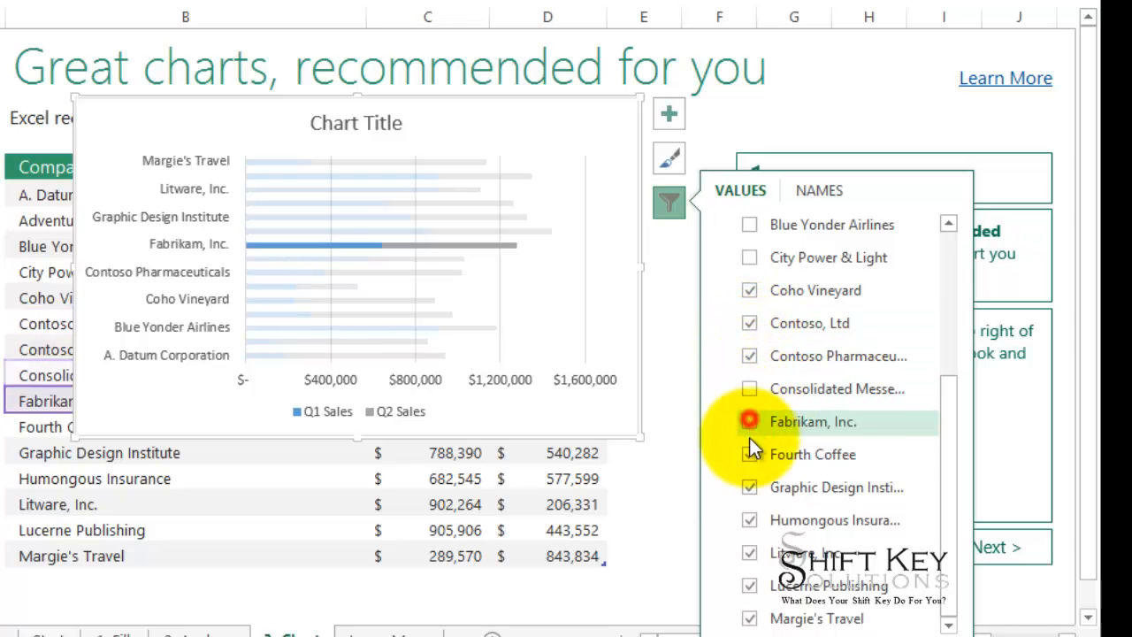
{"action": "left_click", "coordinate": [749, 455]}
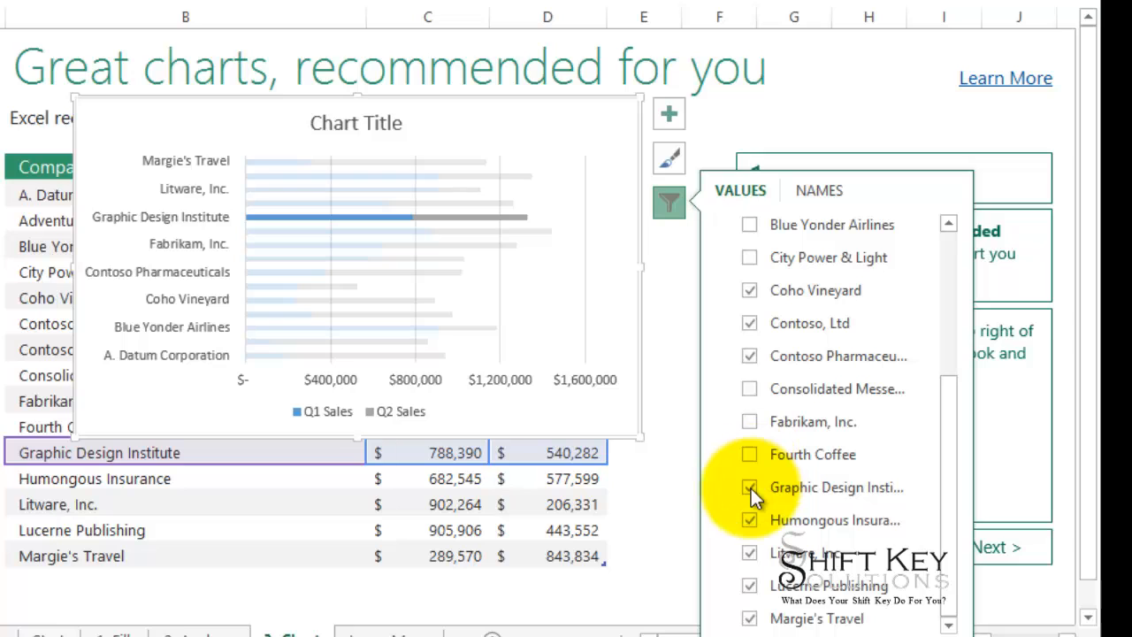
{"action": "left_click", "coordinate": [750, 488]}
{"action": "left_click", "coordinate": [749, 521]}
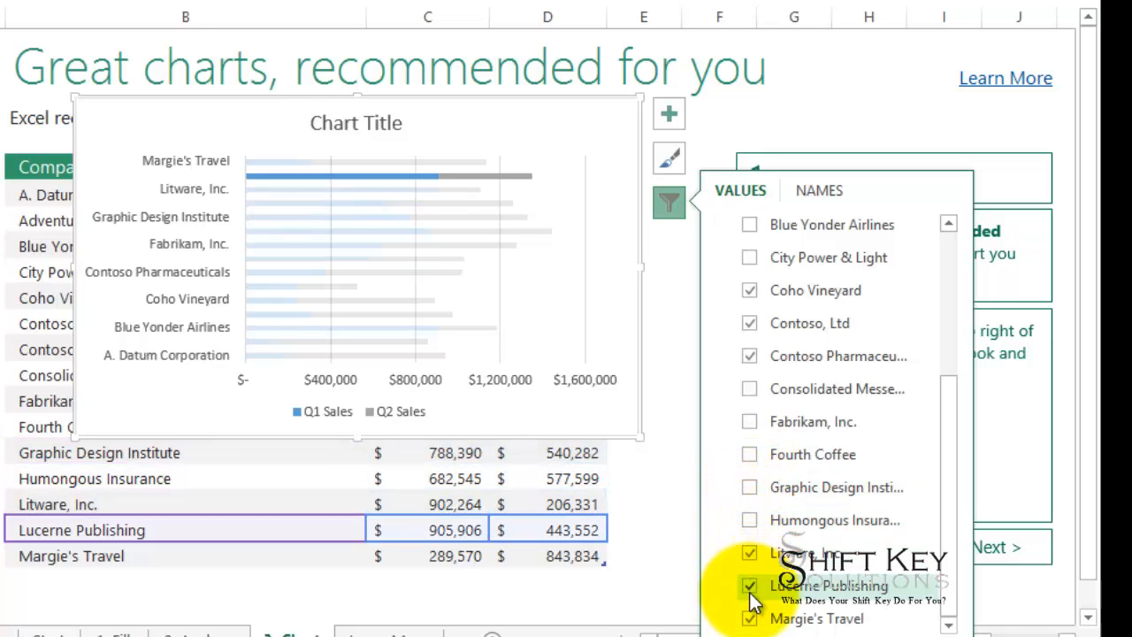
{"action": "left_click", "coordinate": [746, 636]}
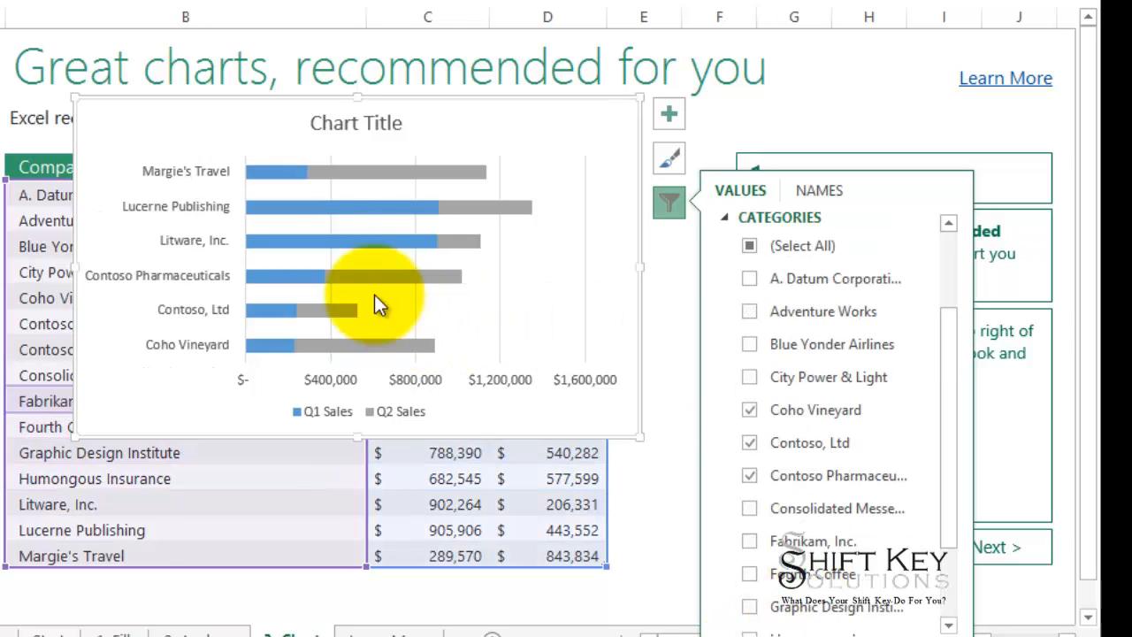
{"action": "left_click", "coordinate": [673, 206]}
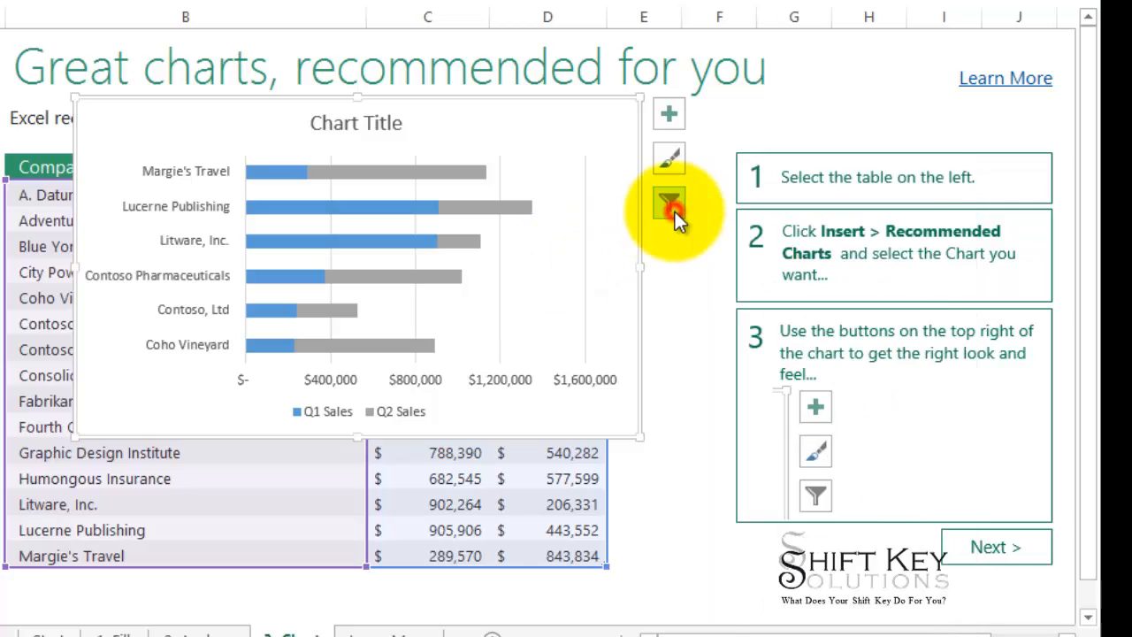
{"action": "left_click", "coordinate": [718, 506]}
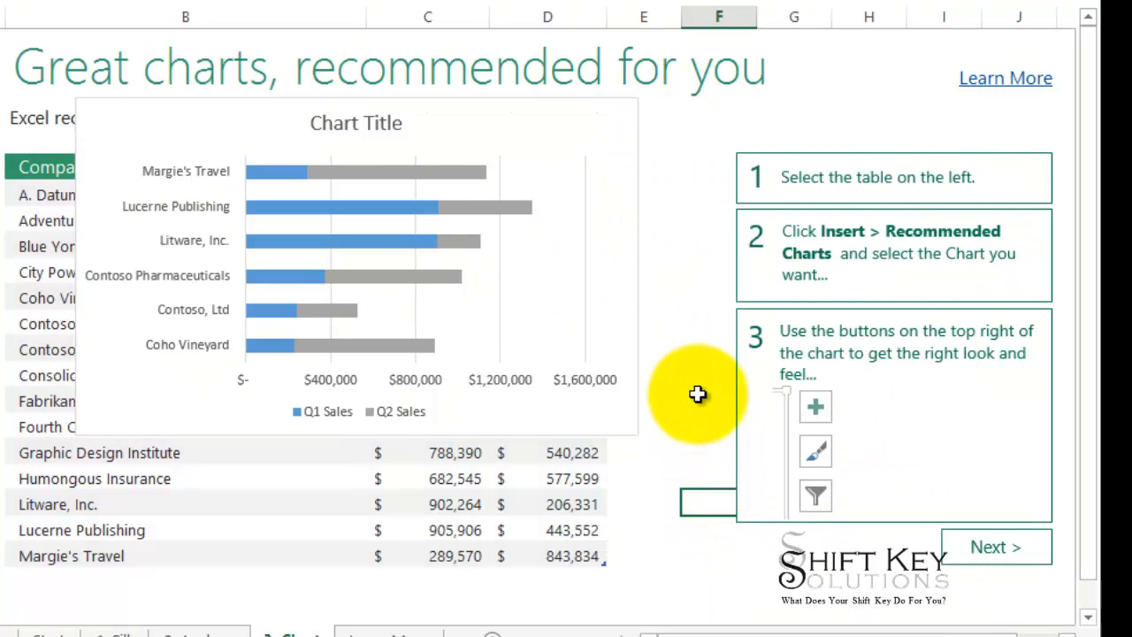